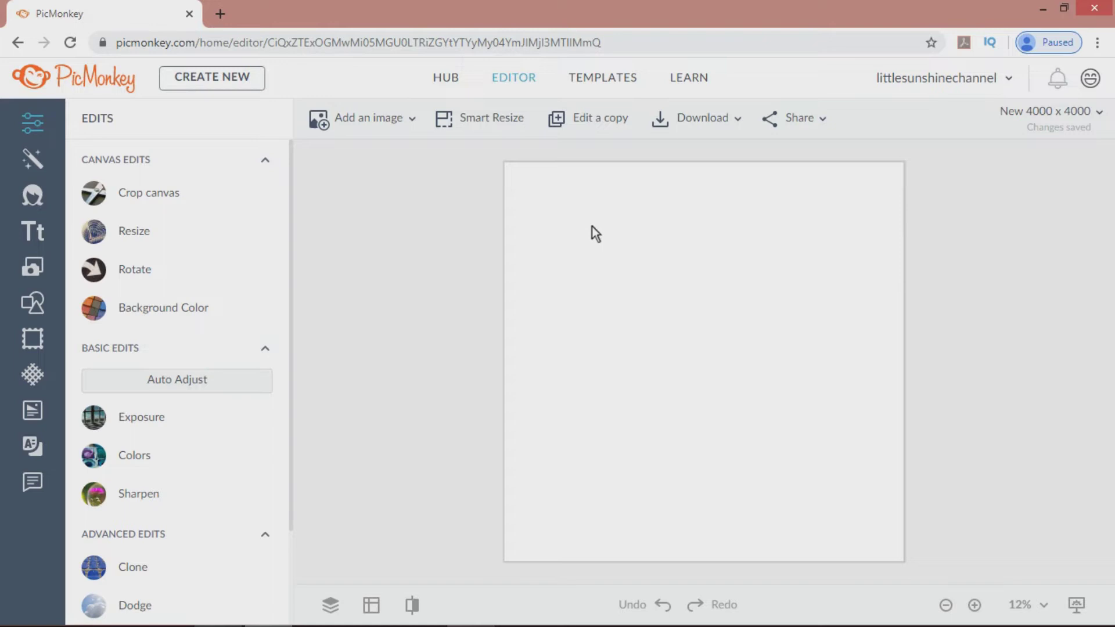
- Add the gorilla photo from the computer onto the PicMonkey canvas
left_click(395, 121)
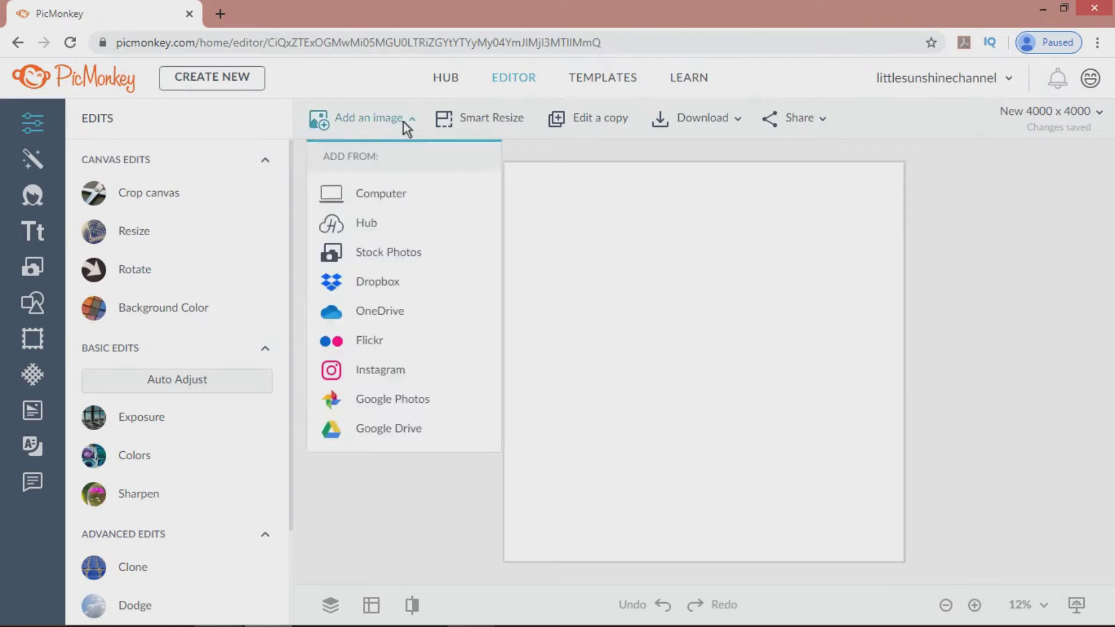
left_click(392, 196)
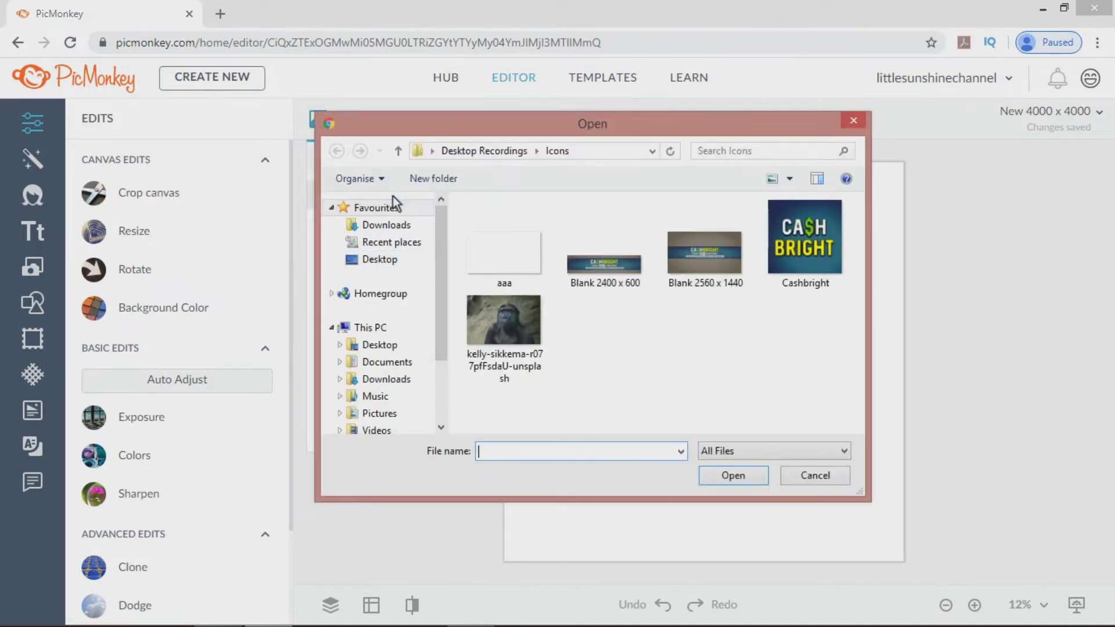
left_click(517, 326)
left_click(734, 483)
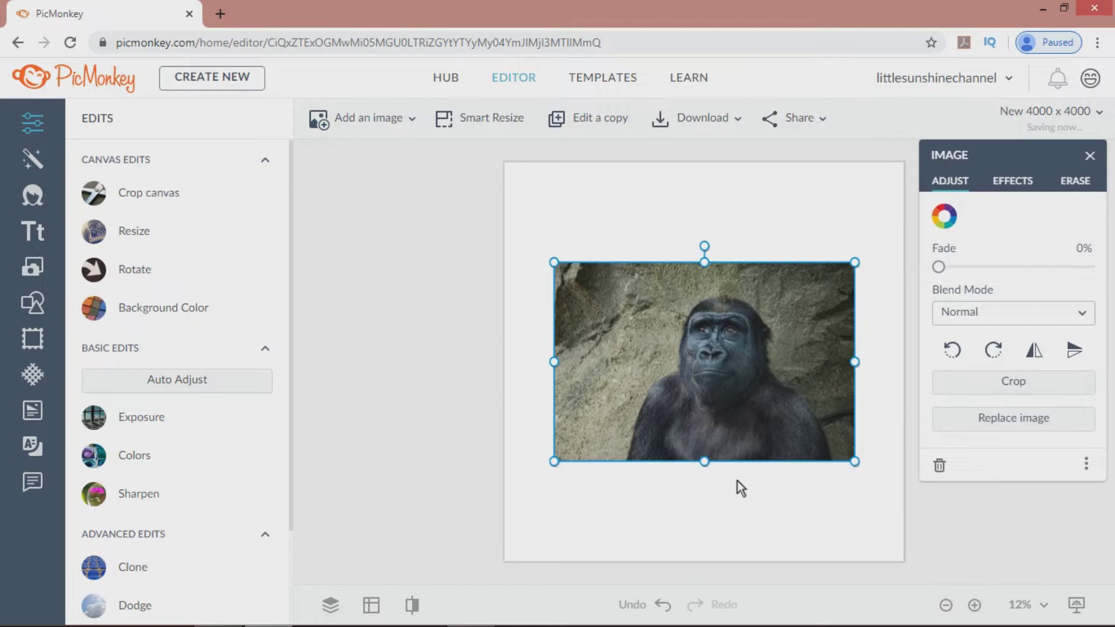
- Remove the gorilla photo's rocky background, leaving only the animal
left_click(737, 481)
left_click(761, 407)
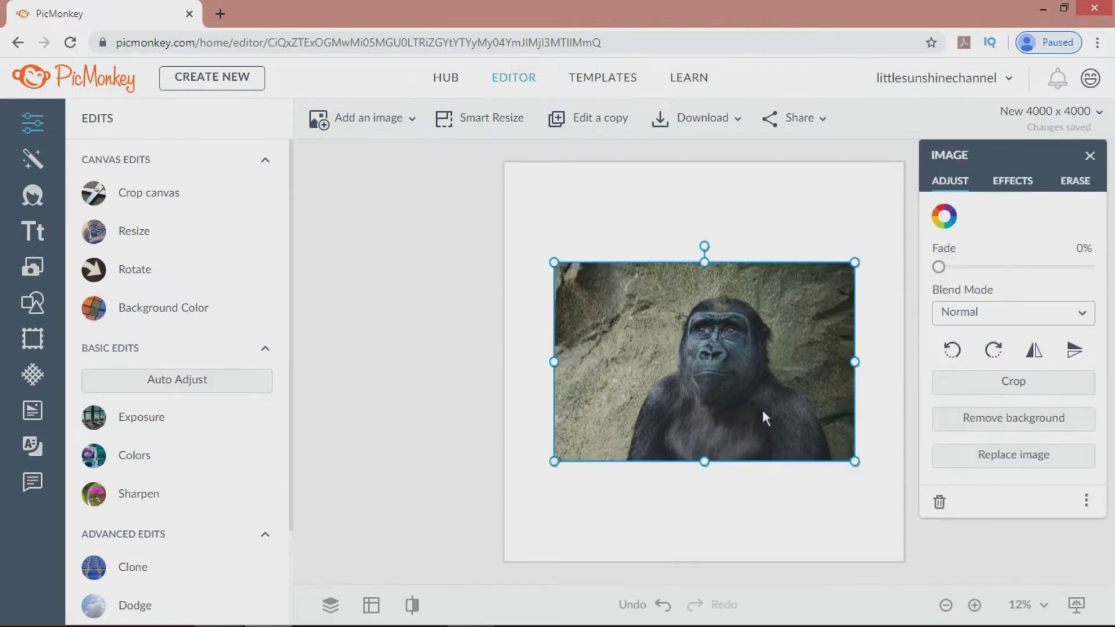
left_click(978, 419)
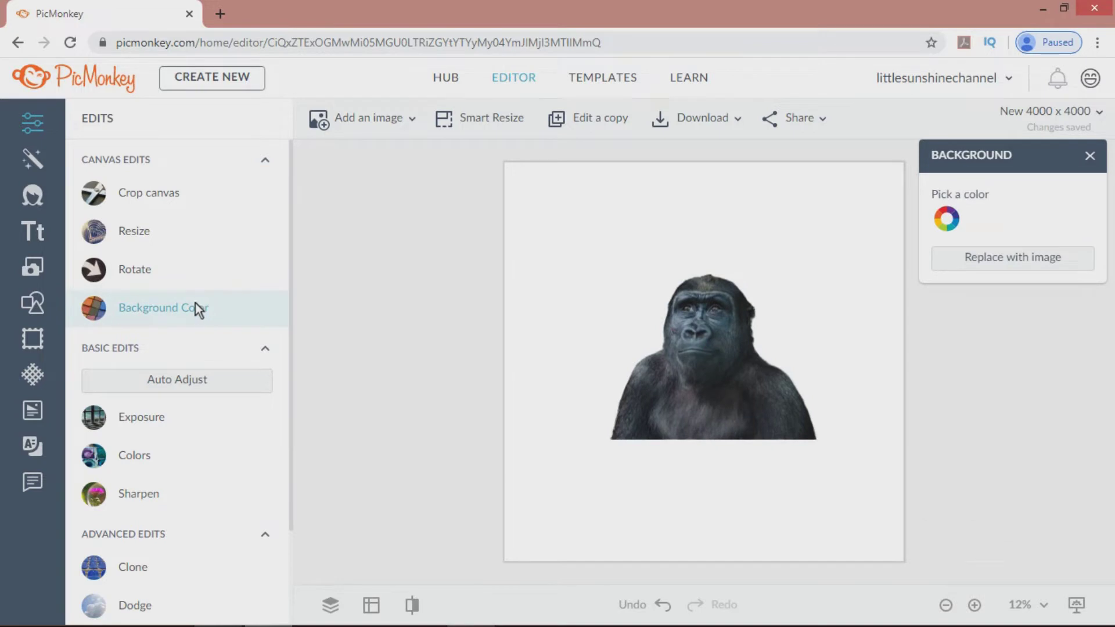
- Apply a rainbow swatch from Textures > Color Gradients as the canvas background, confirming with Yes, apply
left_click(33, 375)
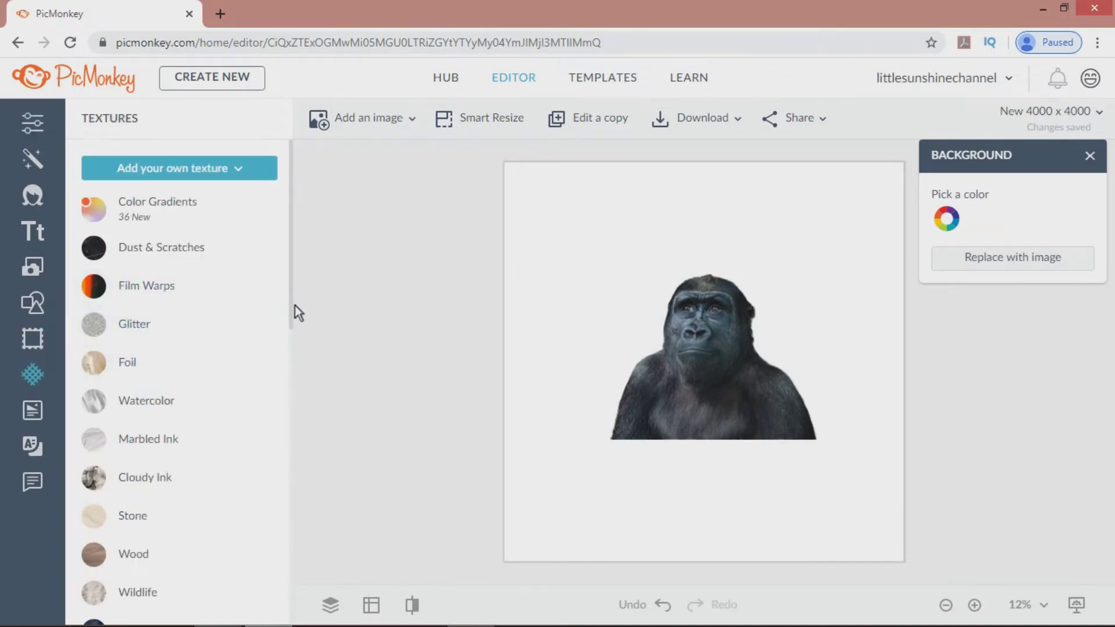
mouse_move(293, 309)
left_mouse_down()
mouse_move(284, 548)
mouse_move(291, 310)
left_mouse_up()
left_click(171, 193)
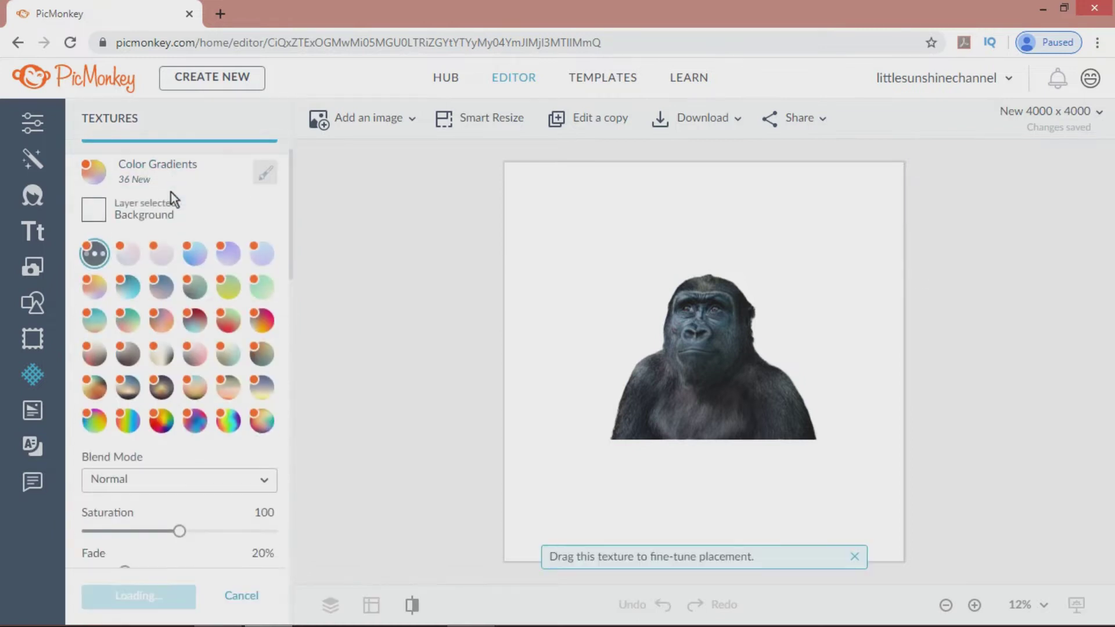
left_click(163, 407)
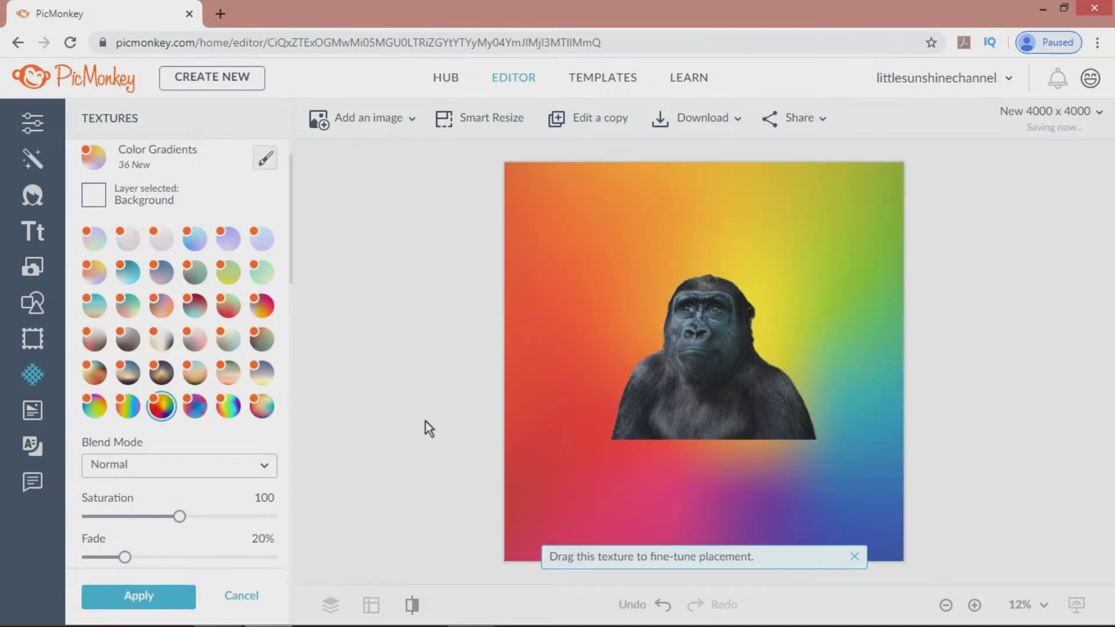
left_click(37, 445)
left_click(146, 349)
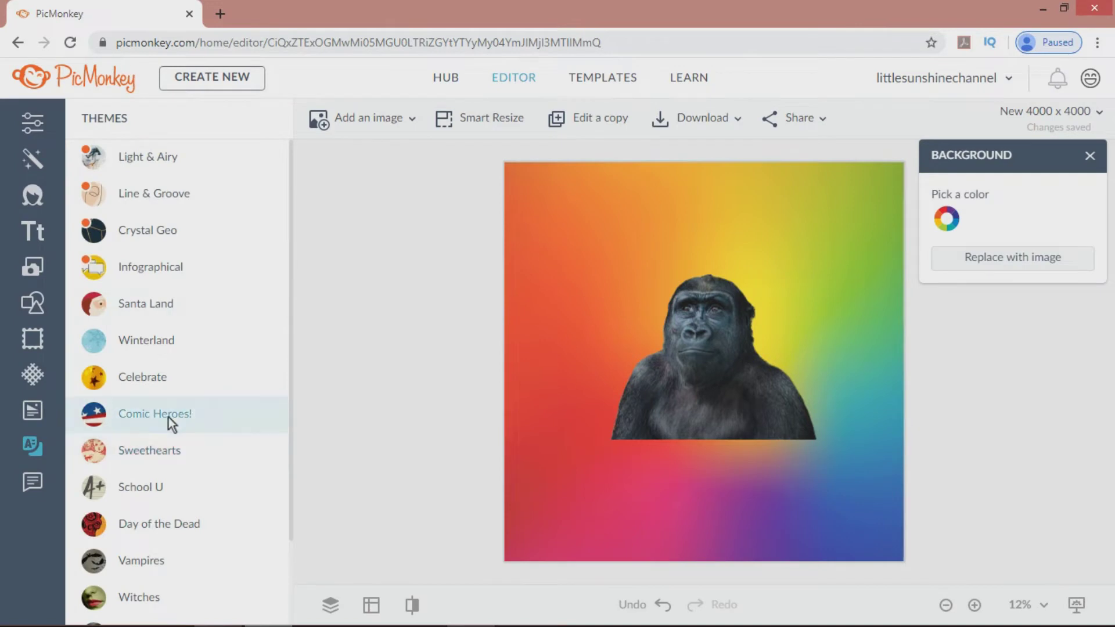
- Add two Comic Heroes! Badaboom text boxes, one above the gorilla's head and one near the bottom
left_click(170, 419)
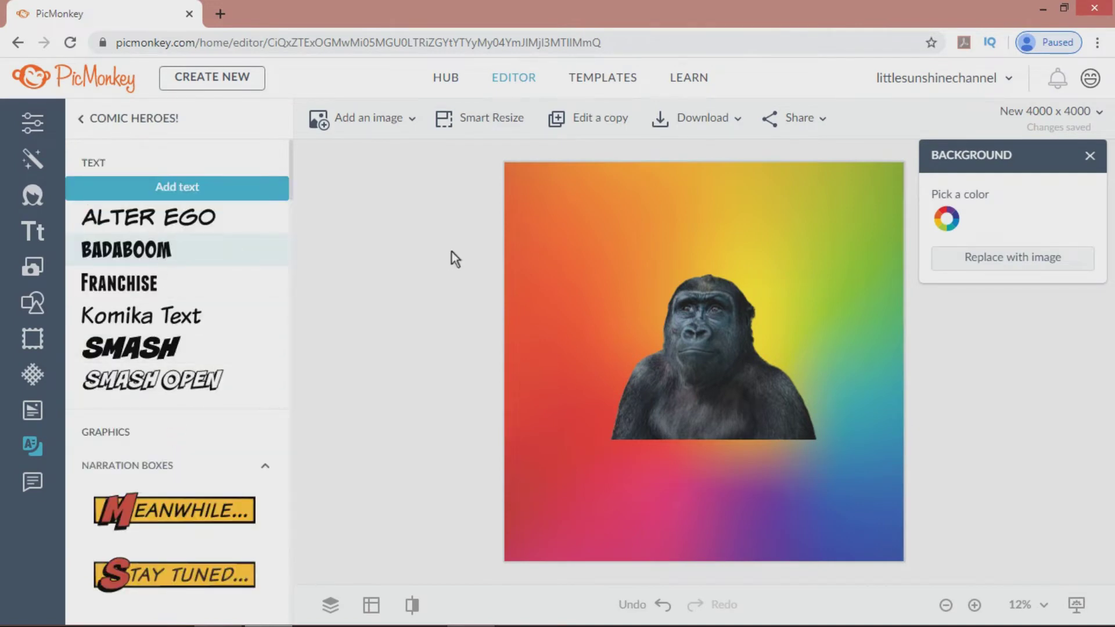
left_click(203, 193)
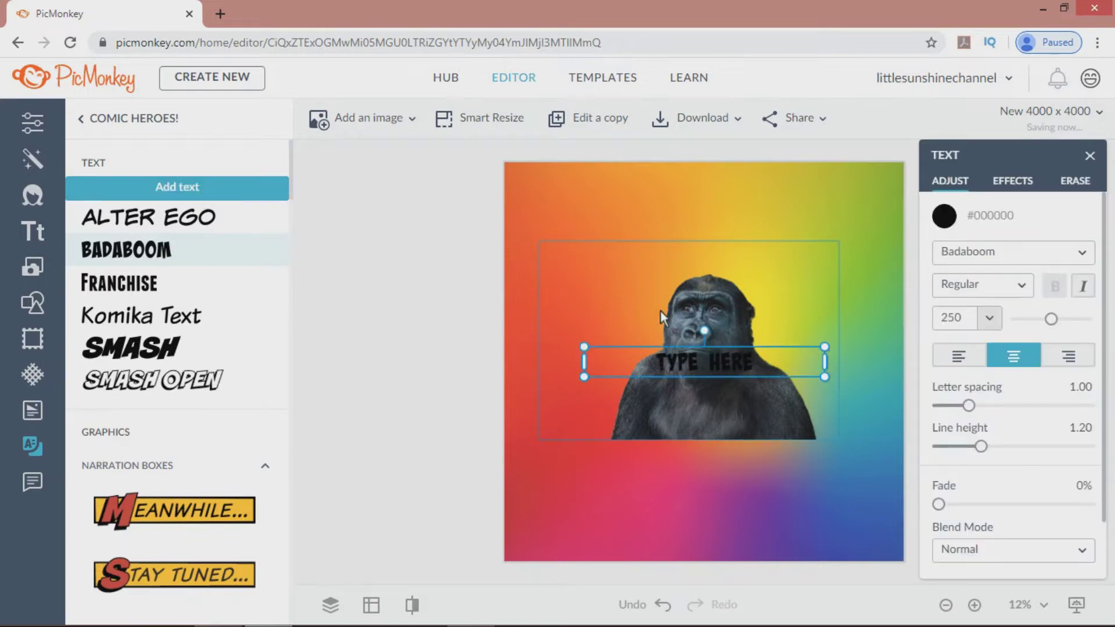
left_click_drag(699, 364, 699, 246)
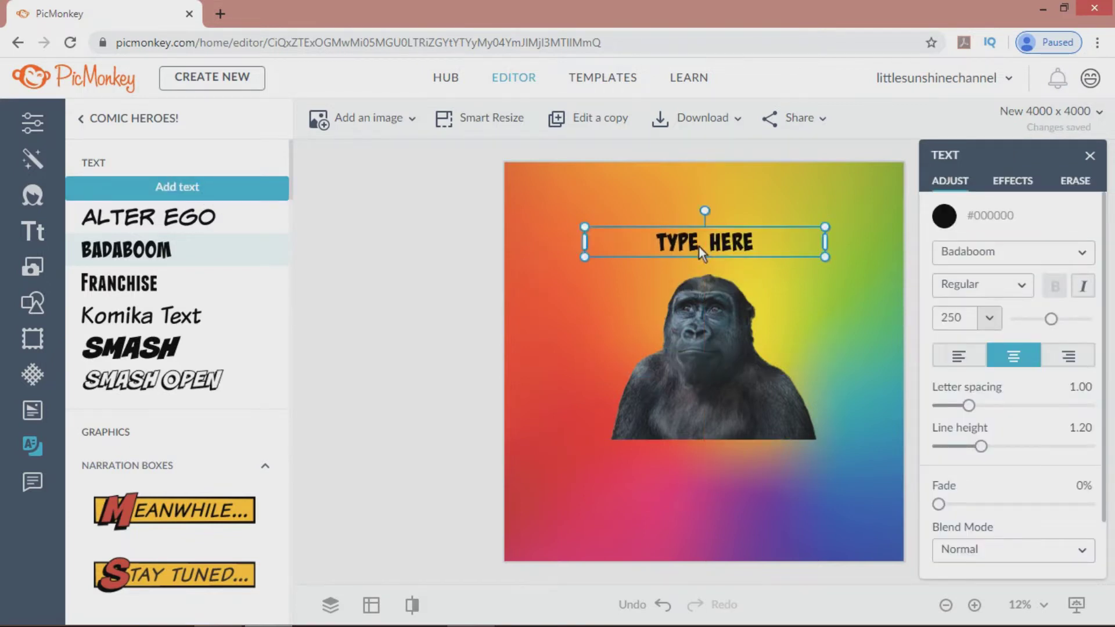
left_click(246, 192)
left_click_drag(722, 368, 724, 491)
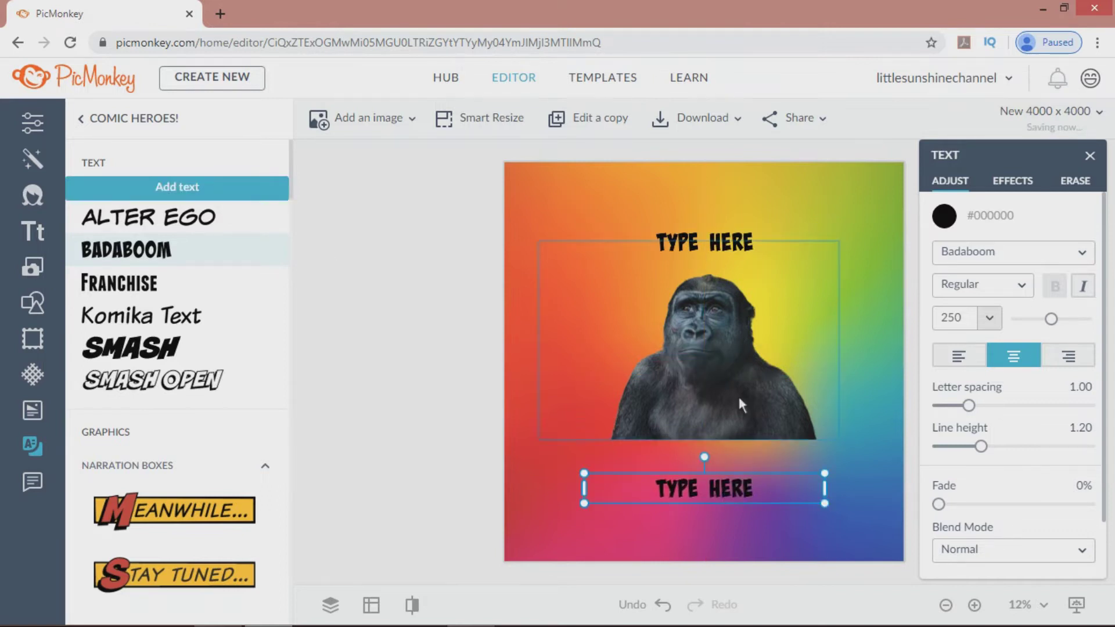
left_click(773, 244)
- Change the top caption to 'I JUST FARTED.....'
left_click(772, 243)
type("I")
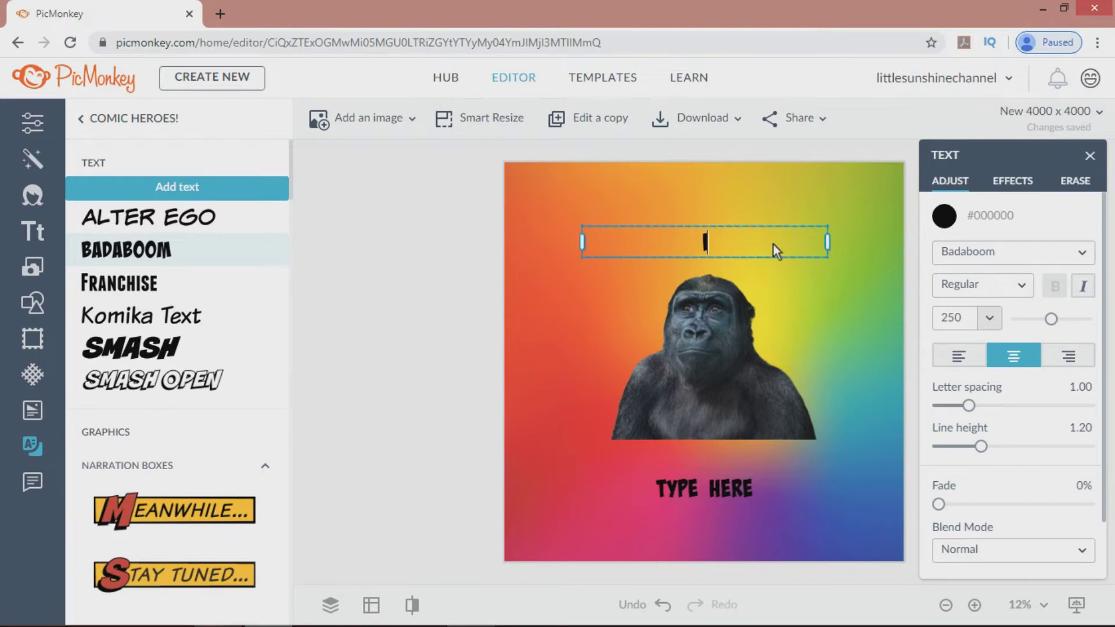
type(" JUST FA")
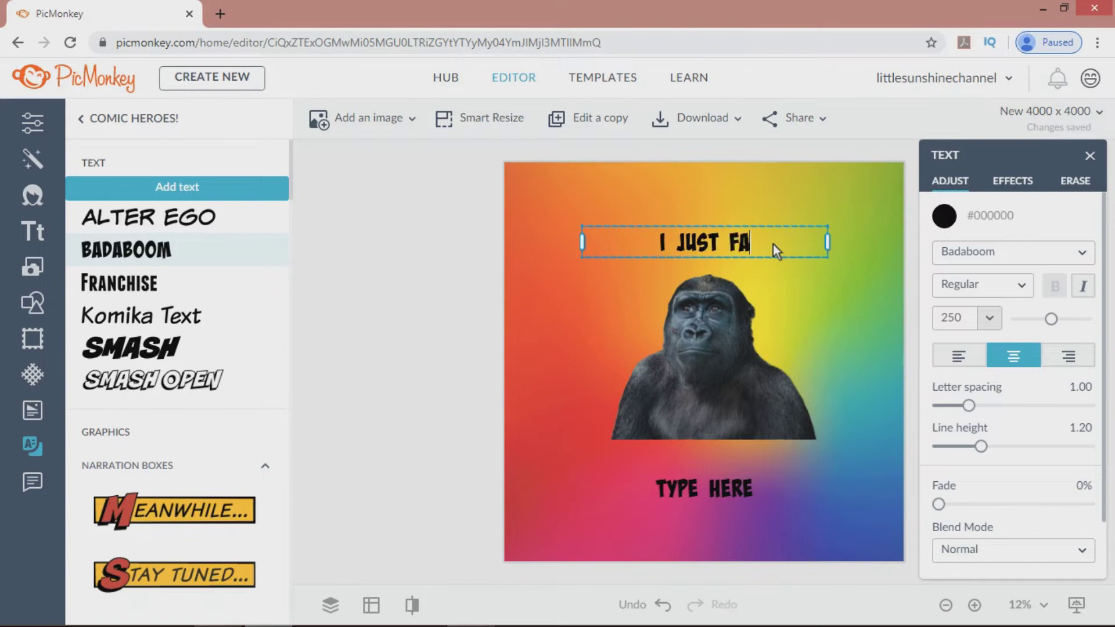
type("T")
key("BackSpace")
type("RTED")
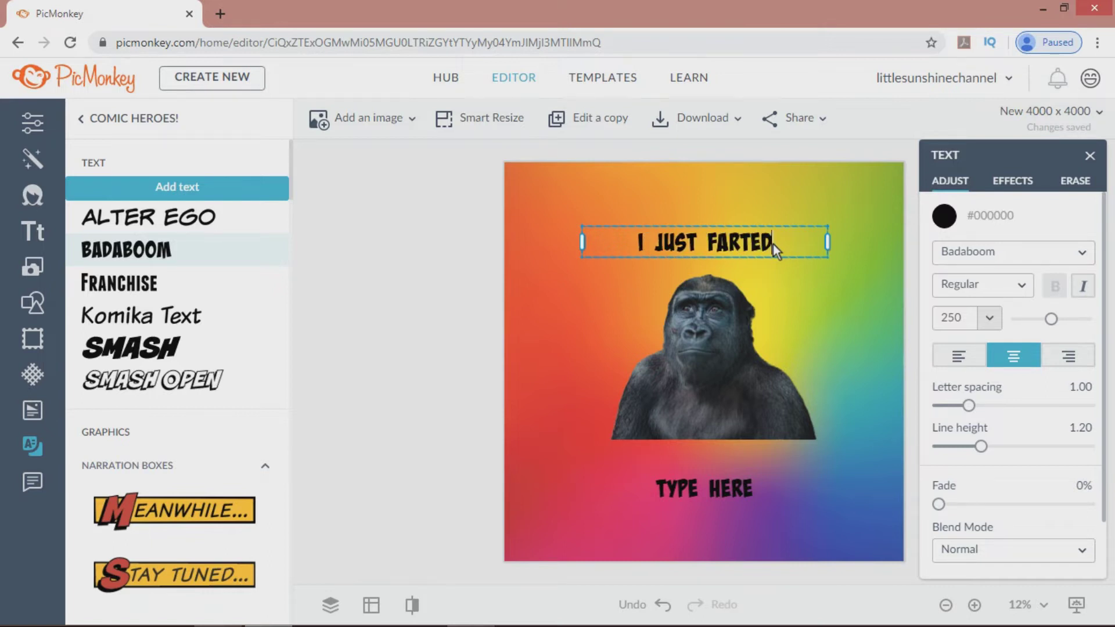
type("...")
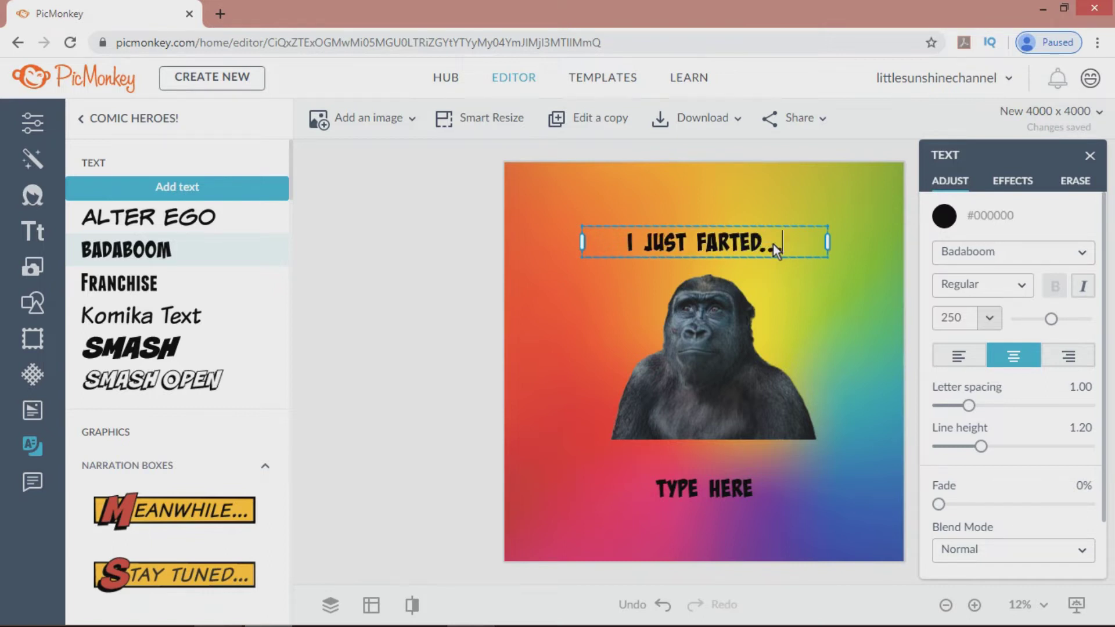
type("..")
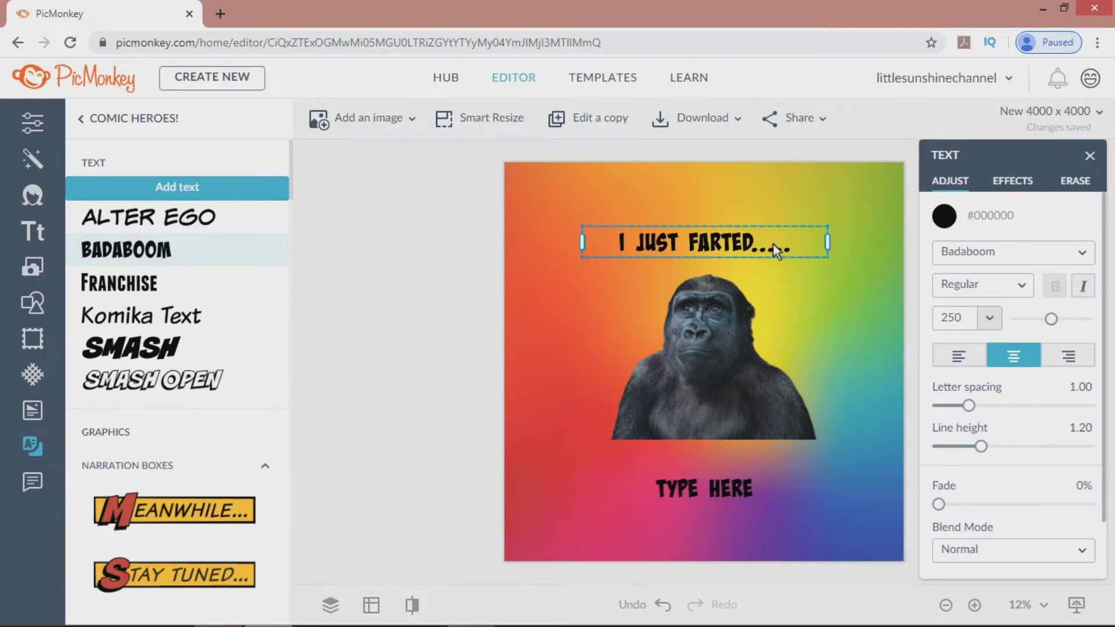
- Change the bottom caption to '#LOUD AND PROUD'
mouse_move(698, 491)
left_mouse_down()
mouse_move(685, 480)
mouse_move(695, 486)
left_mouse_up()
double_click(695, 486)
type("#")
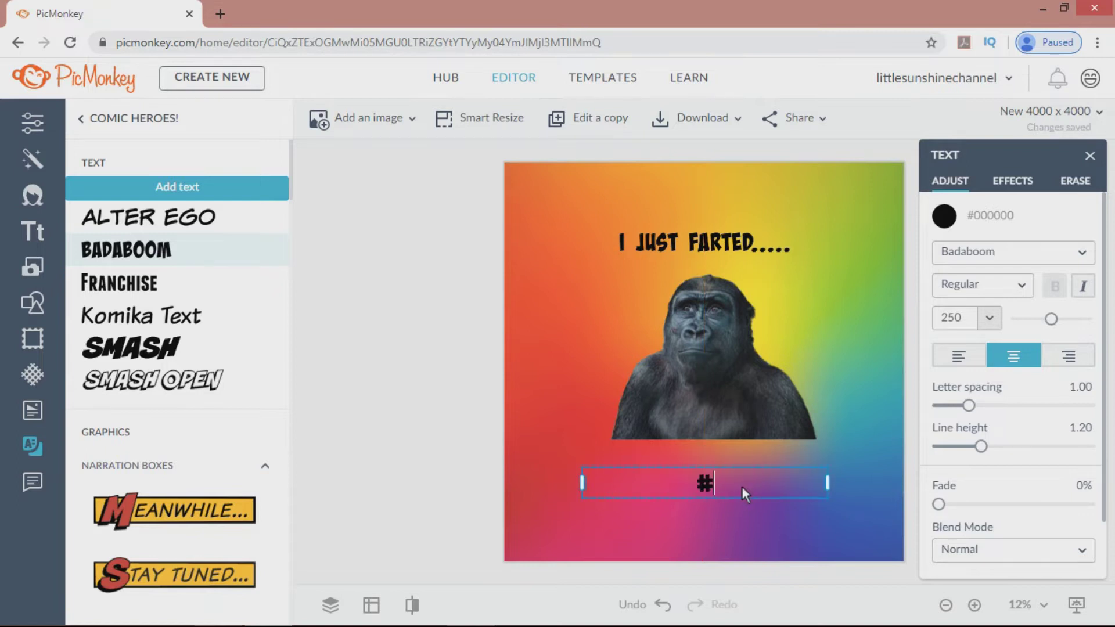
type("LOUD A")
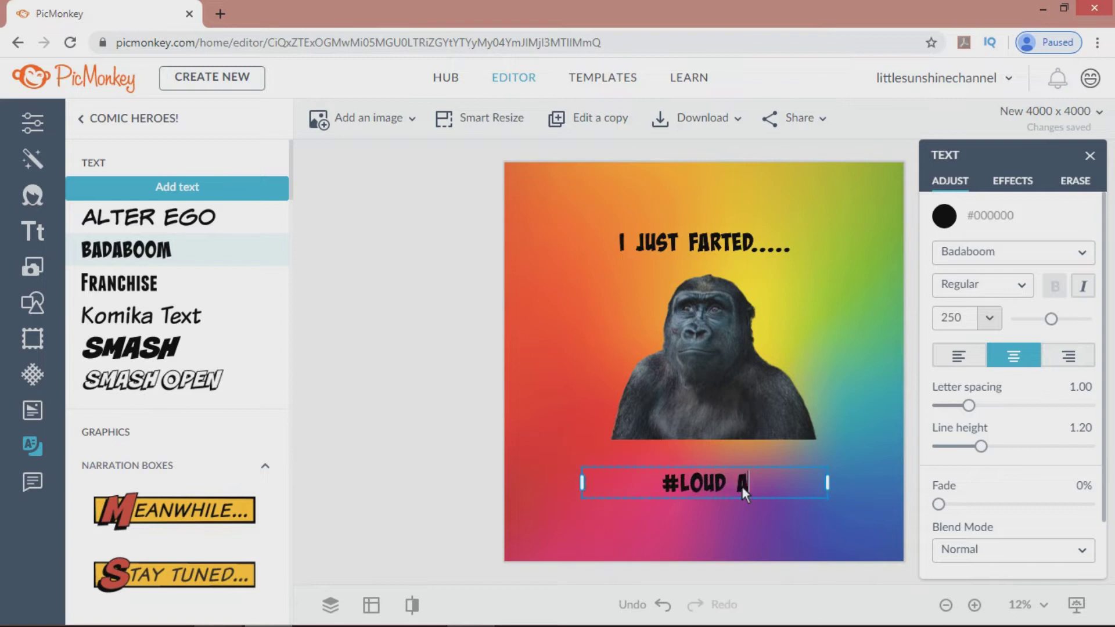
type("ND PROUD")
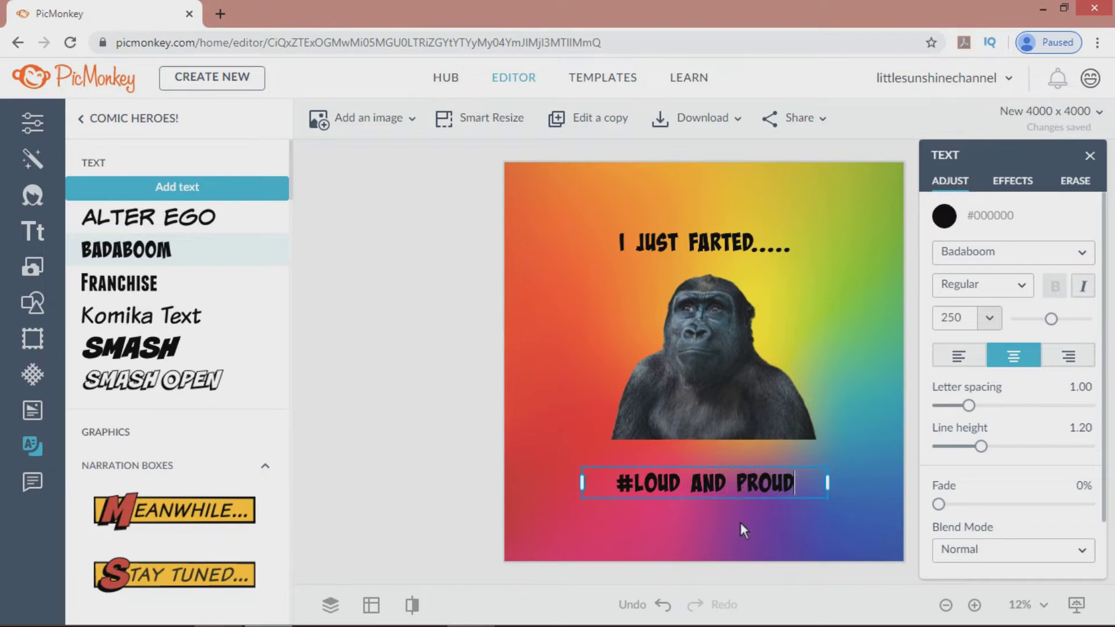
left_click_drag(741, 496, 744, 489)
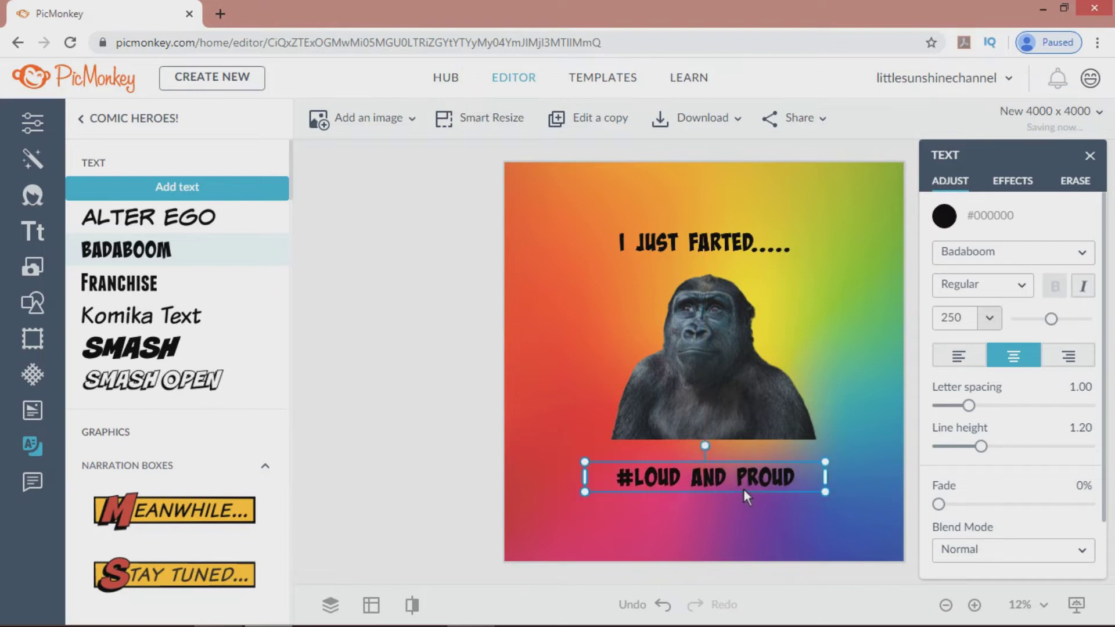
- Align both captions on the centre guide and deselect them
left_click_drag(744, 245, 748, 242)
left_click(719, 481)
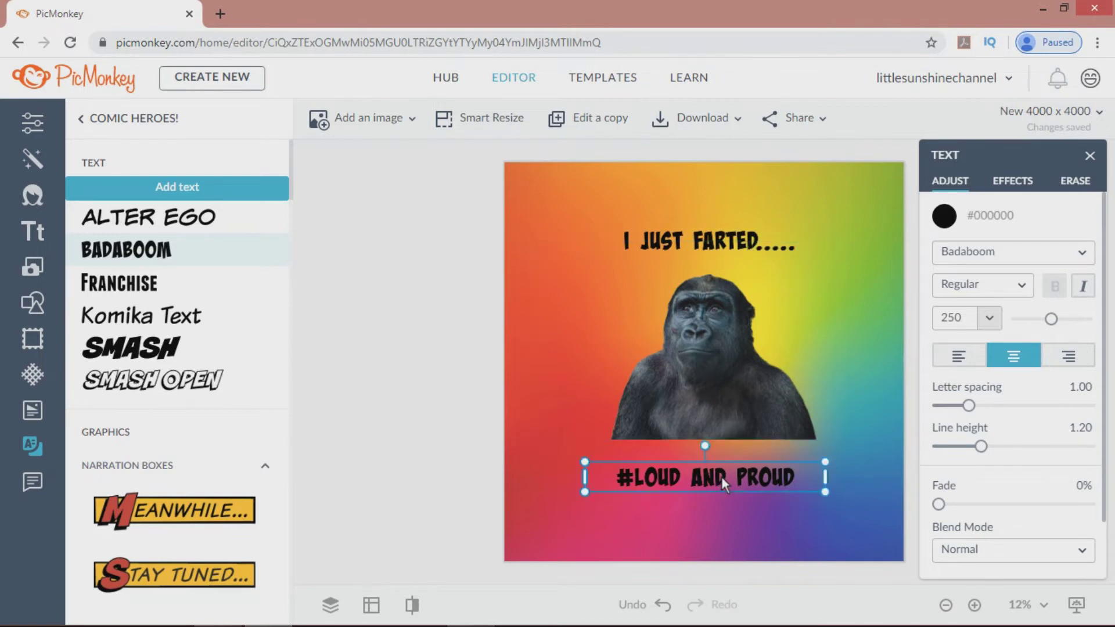
left_click_drag(721, 480, 722, 482)
left_click(720, 550)
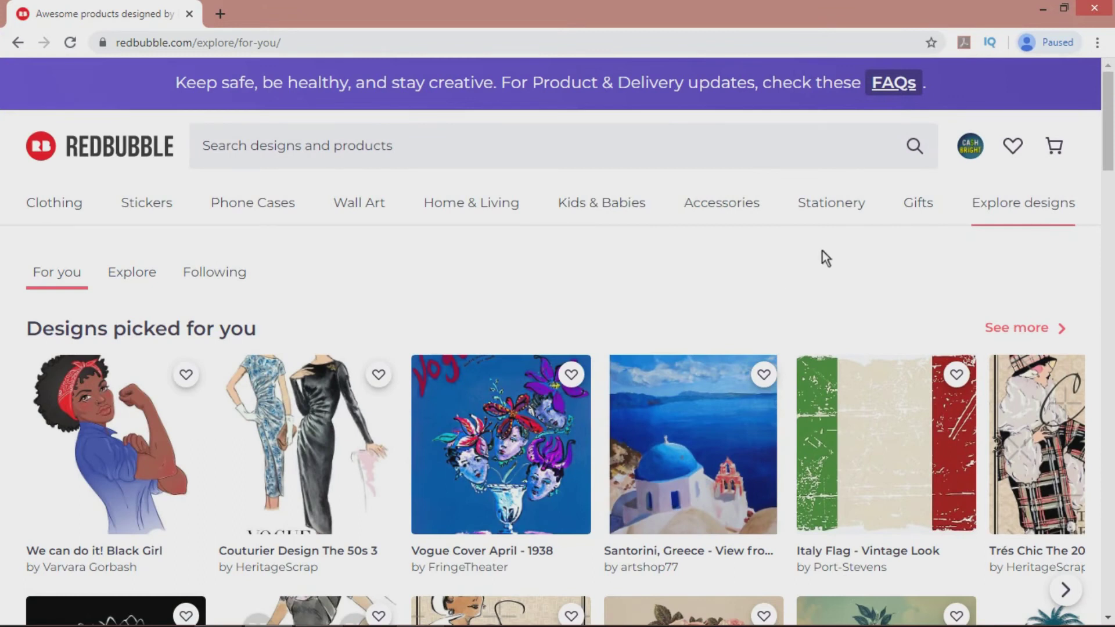
- Go to Redbubble's Add new work page and upload 'New 4000 x 4000' to all products
left_click(971, 150)
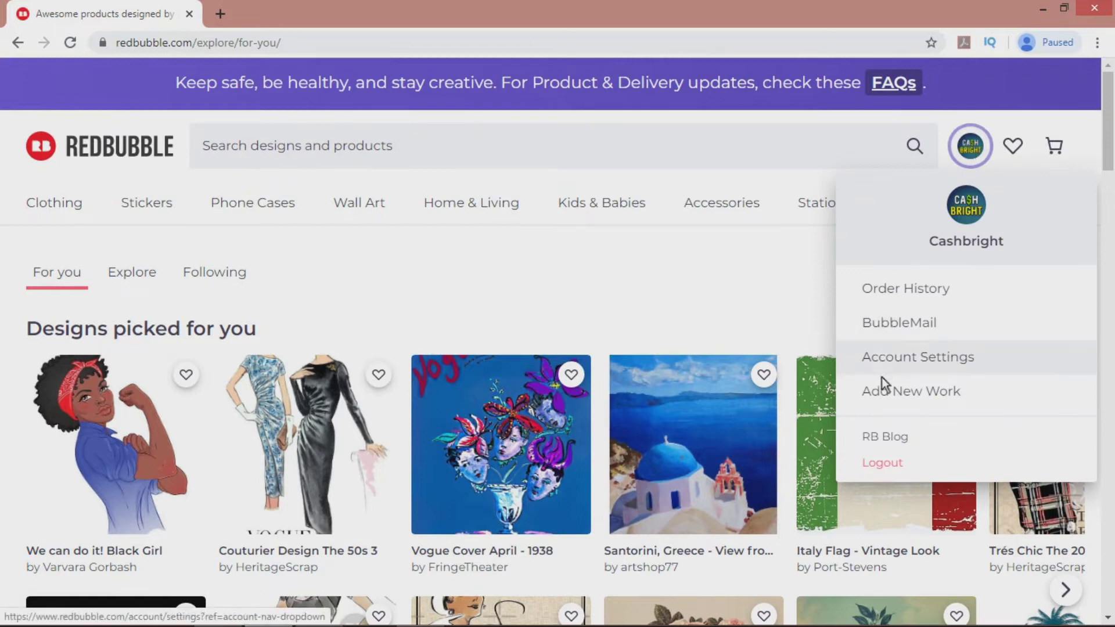
left_click(895, 396)
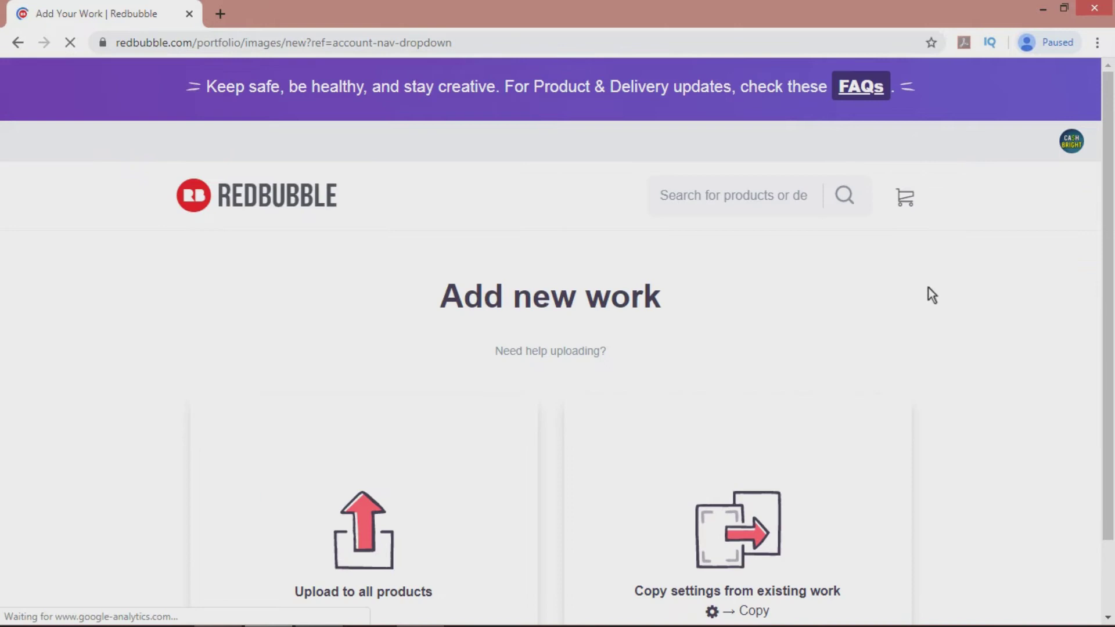
left_click_drag(1108, 249, 1113, 385)
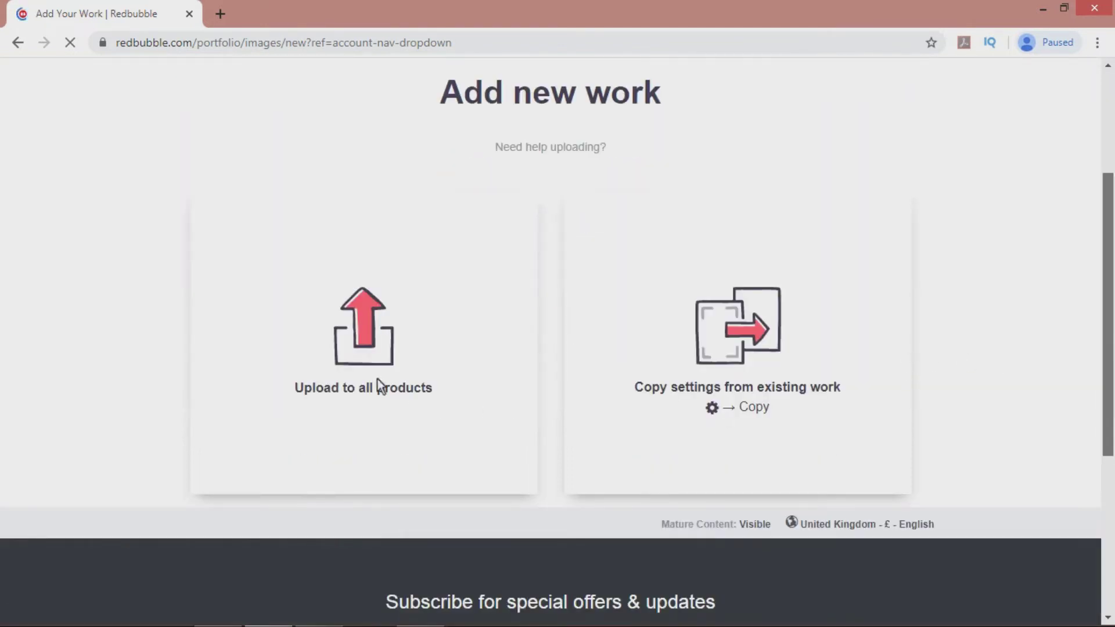
left_click(364, 336)
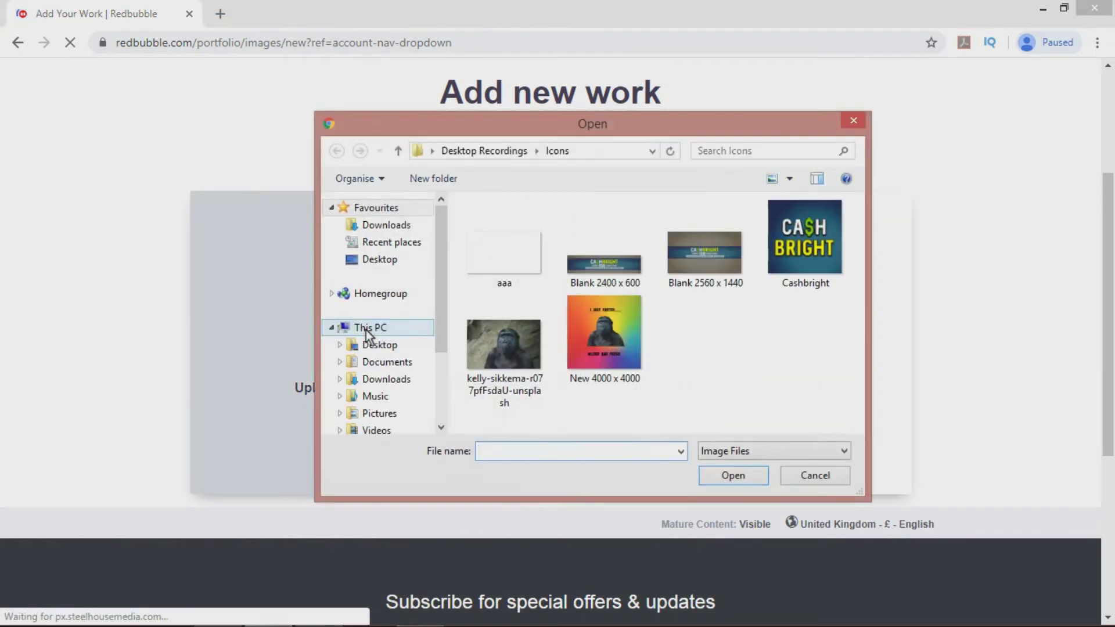
left_click(609, 354)
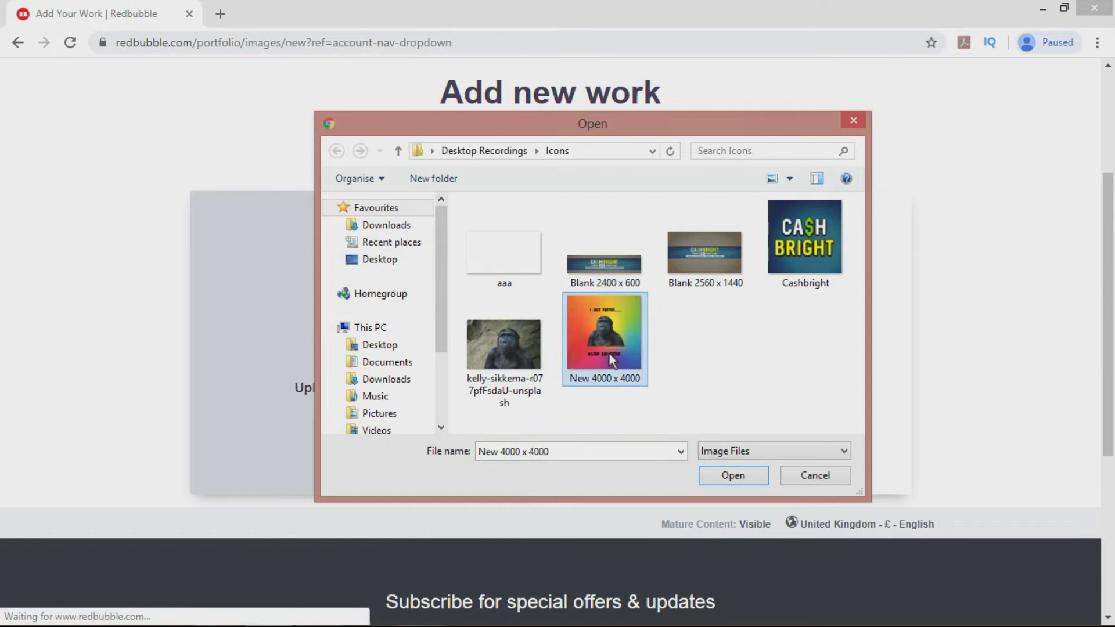
left_click(738, 475)
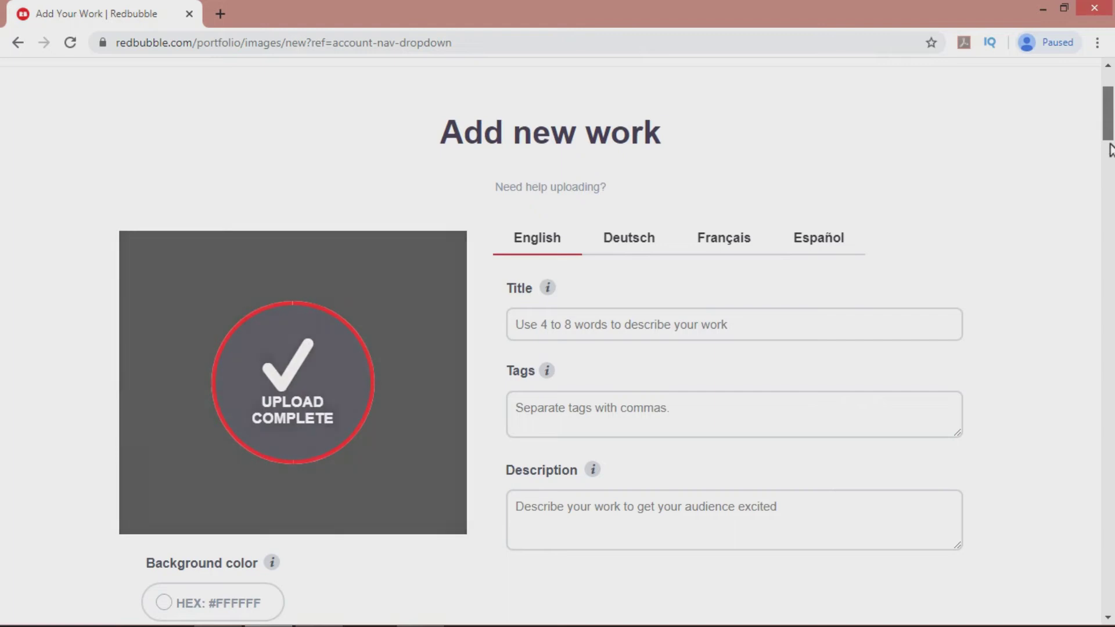
scroll(1020, 227, "down", 3)
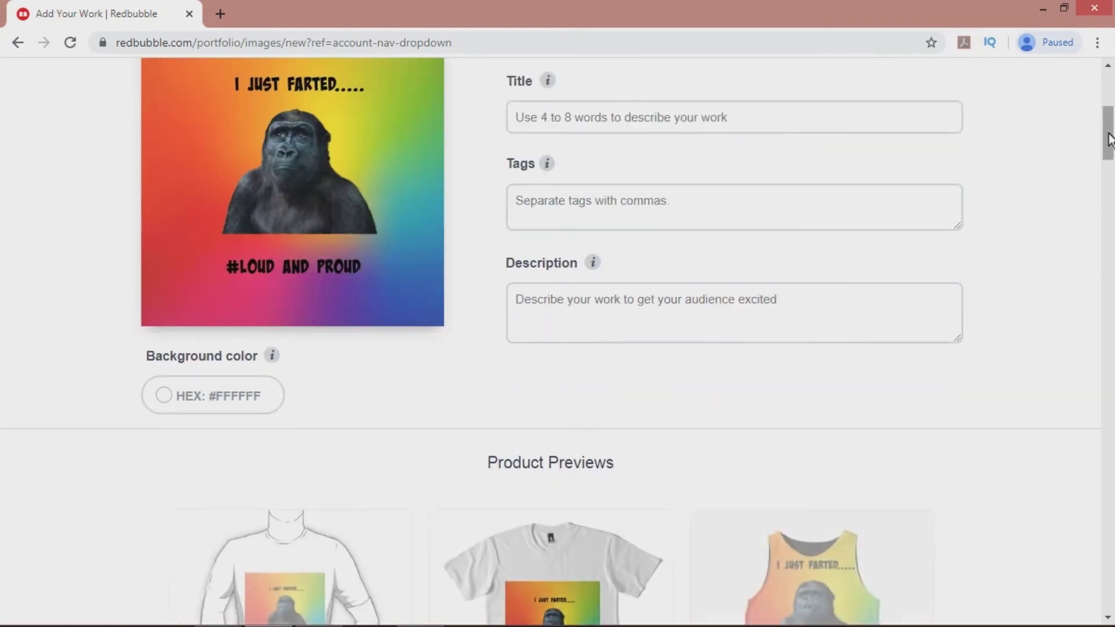
mouse_move(1107, 139)
left_mouse_down()
mouse_move(1109, 126)
mouse_move(1109, 178)
mouse_move(1110, 118)
left_mouse_up()
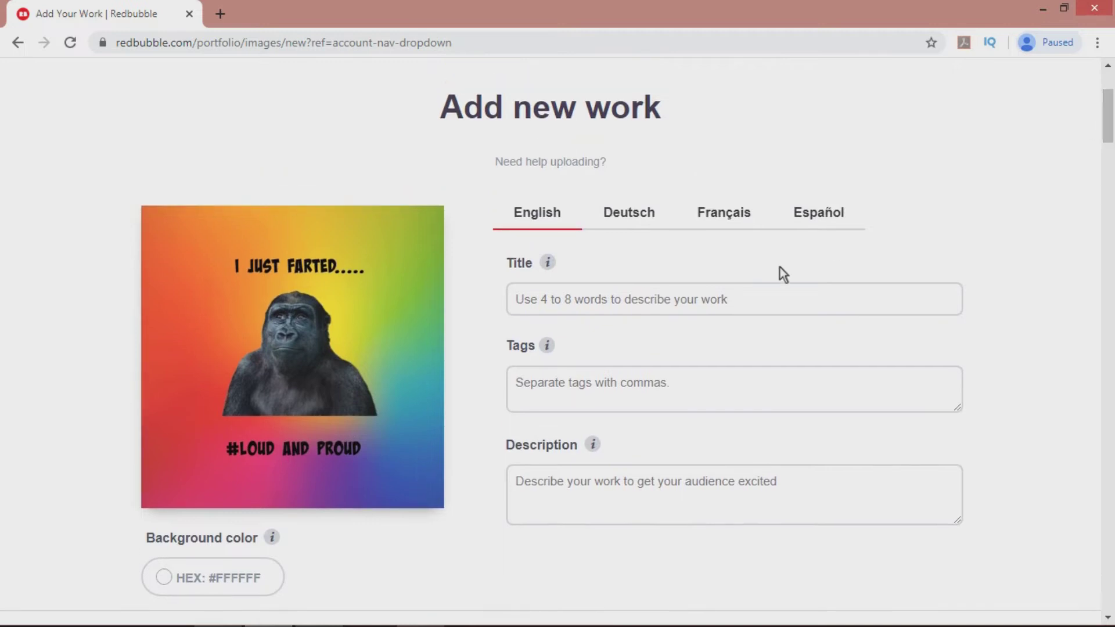
- Enter title 'Farting Gorilla', tags Animals, Gorilla, Fart, Funny, Environment, and description 'Be Loud and Proud!'
left_click(732, 304)
type("Fart")
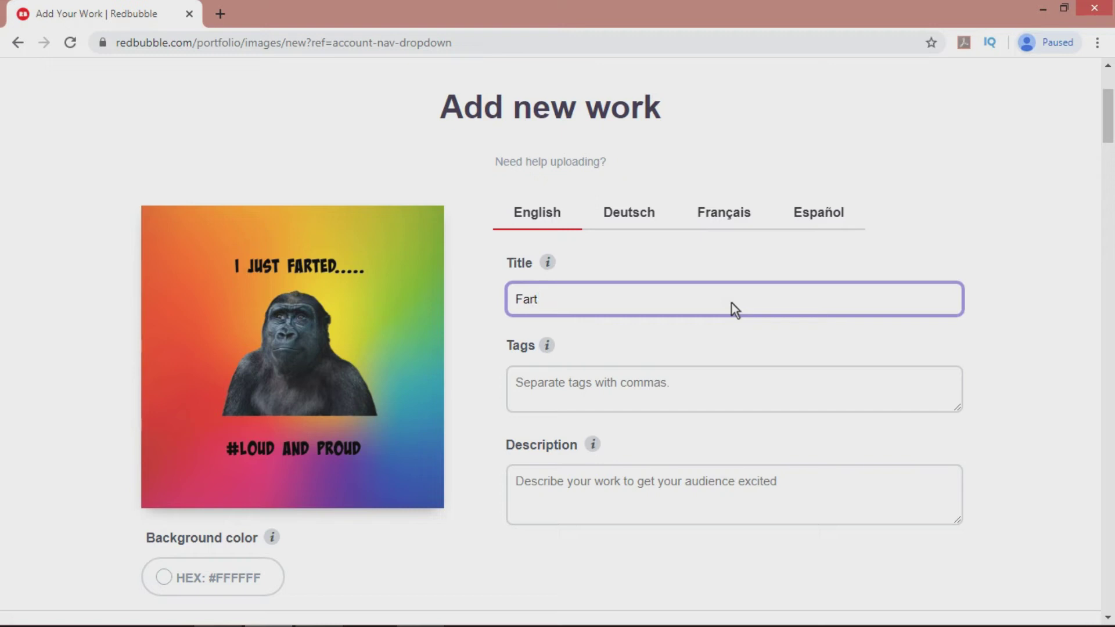
type("ing Gorilla")
left_click(533, 399)
type("Animal")
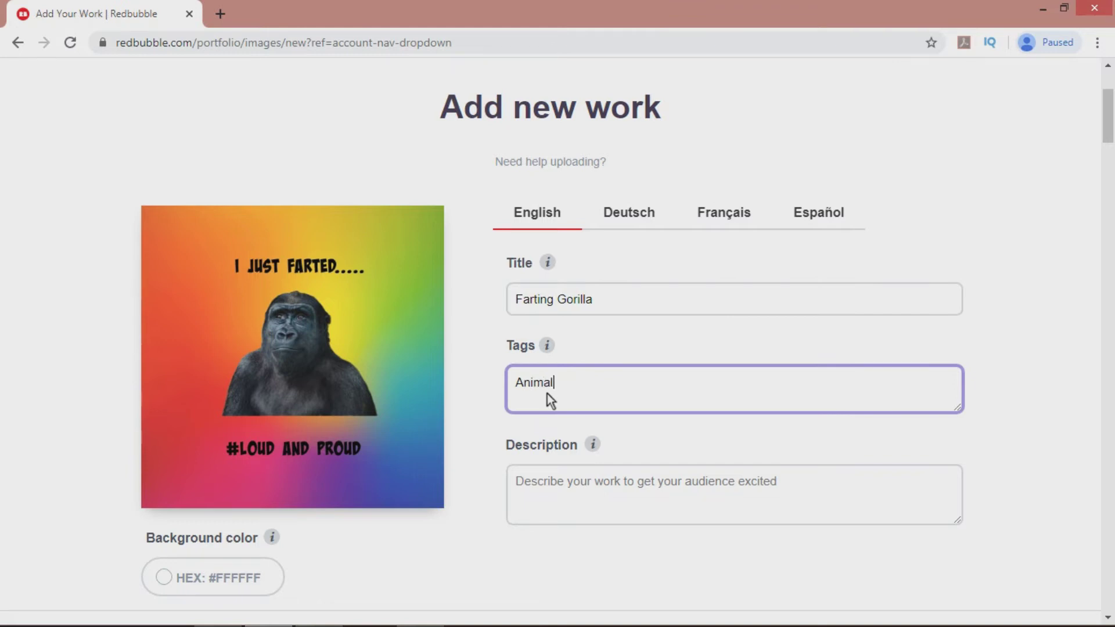
type("s, Gorill, Funny, Enviro")
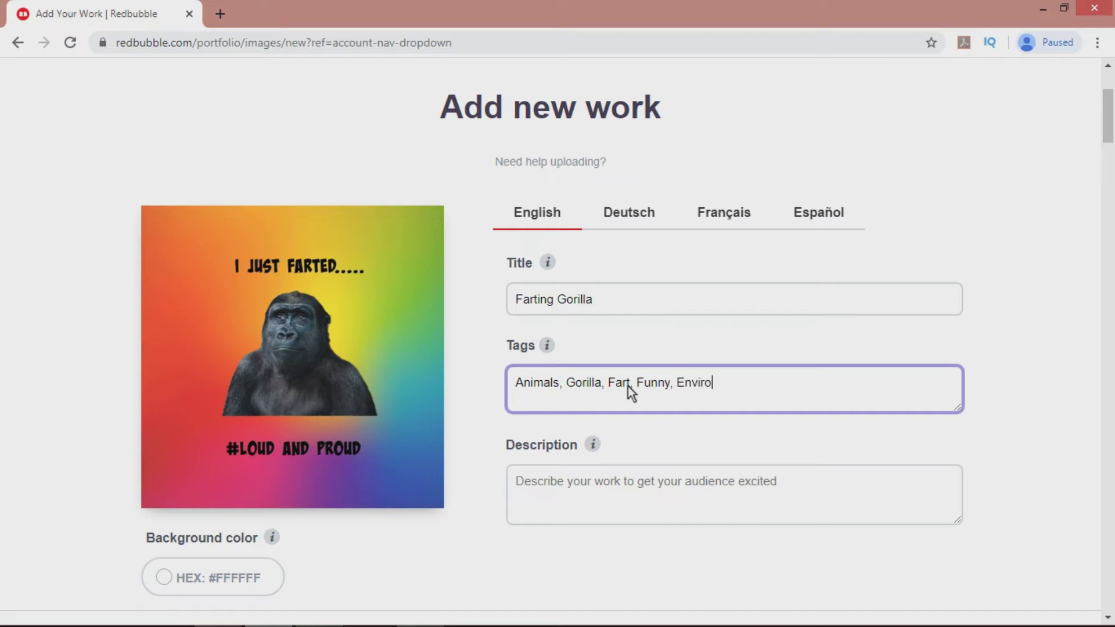
type("nment,")
key("BackSpace")
left_click(637, 490)
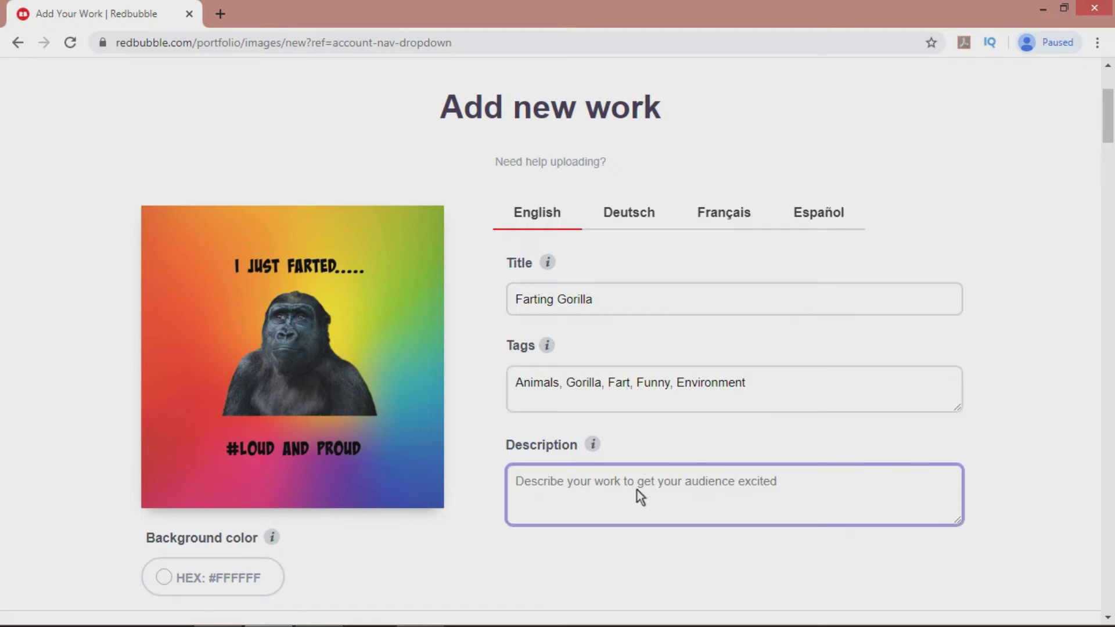
type("B")
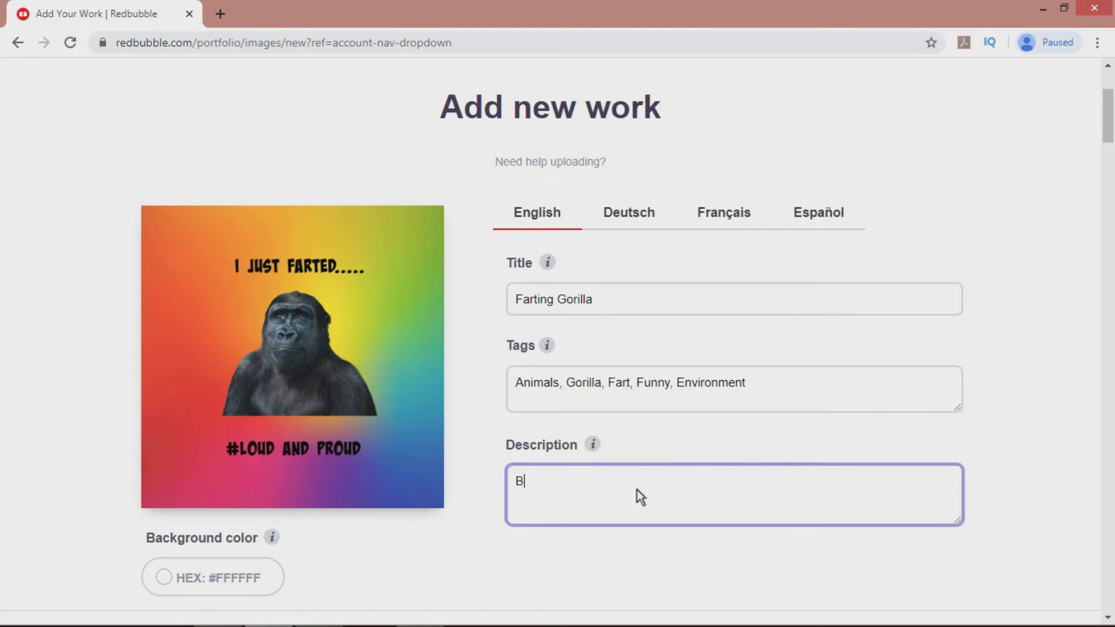
type("e Loud and Proud!")
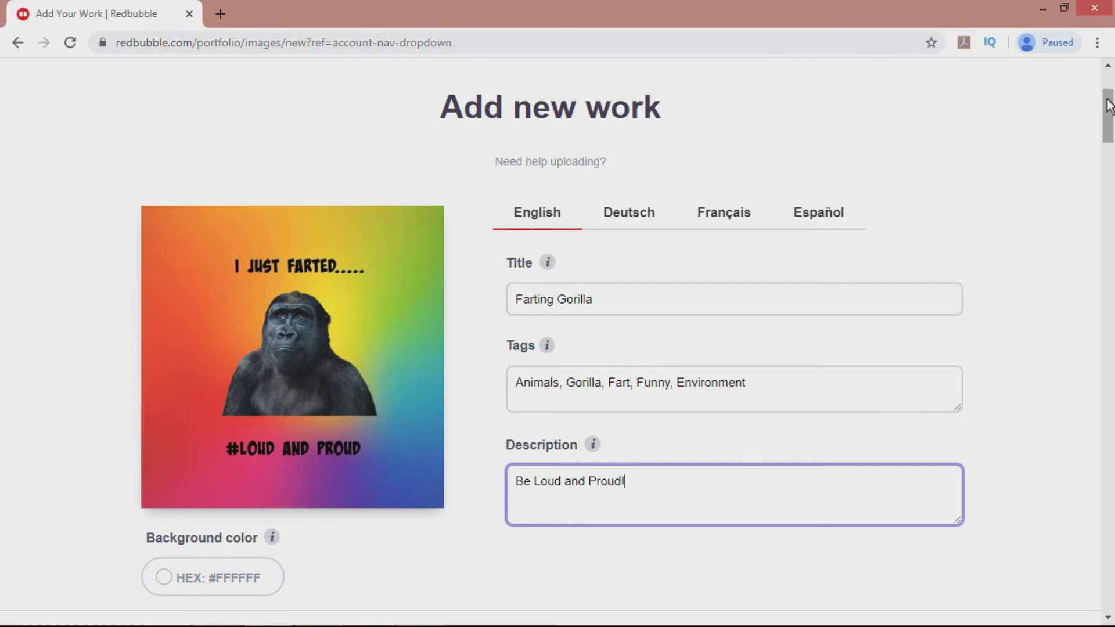
- Scroll down to the product grid to reach the Chiffon Tops preview
left_click_drag(1109, 110, 1112, 191)
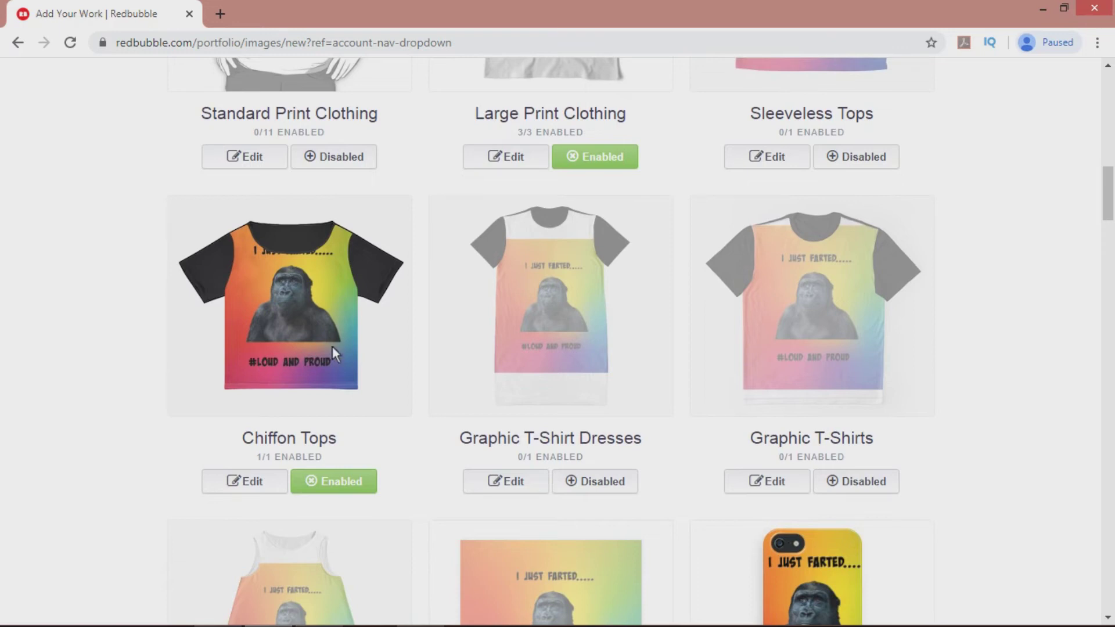
- Move the design on Chiffon Tops lower and slightly right, then apply the changes
left_click(259, 483)
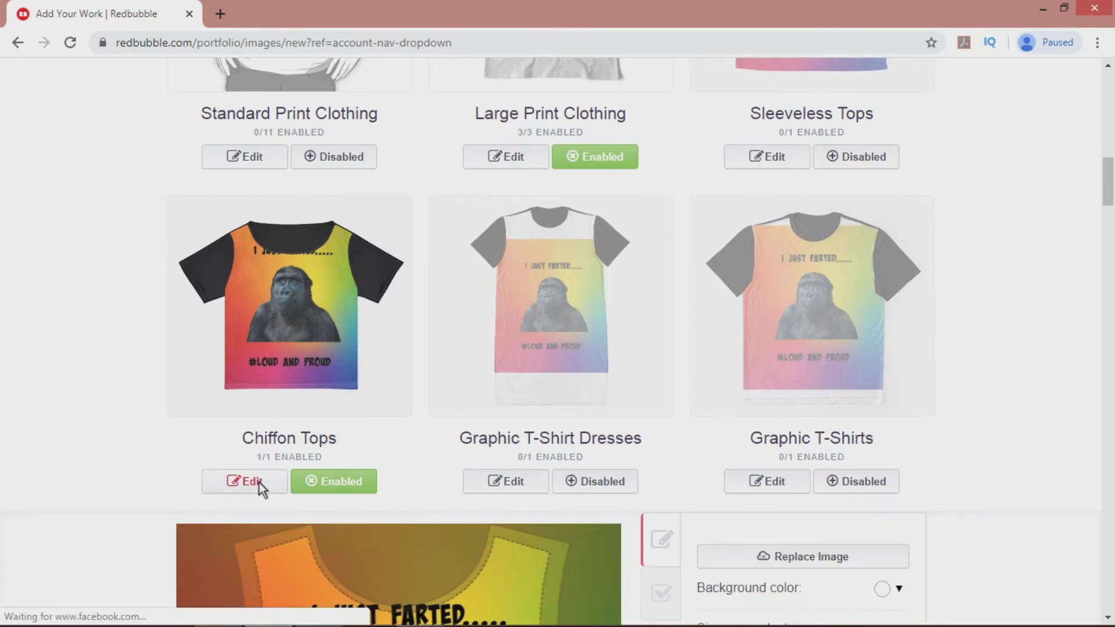
left_click_drag(1104, 178, 1111, 224)
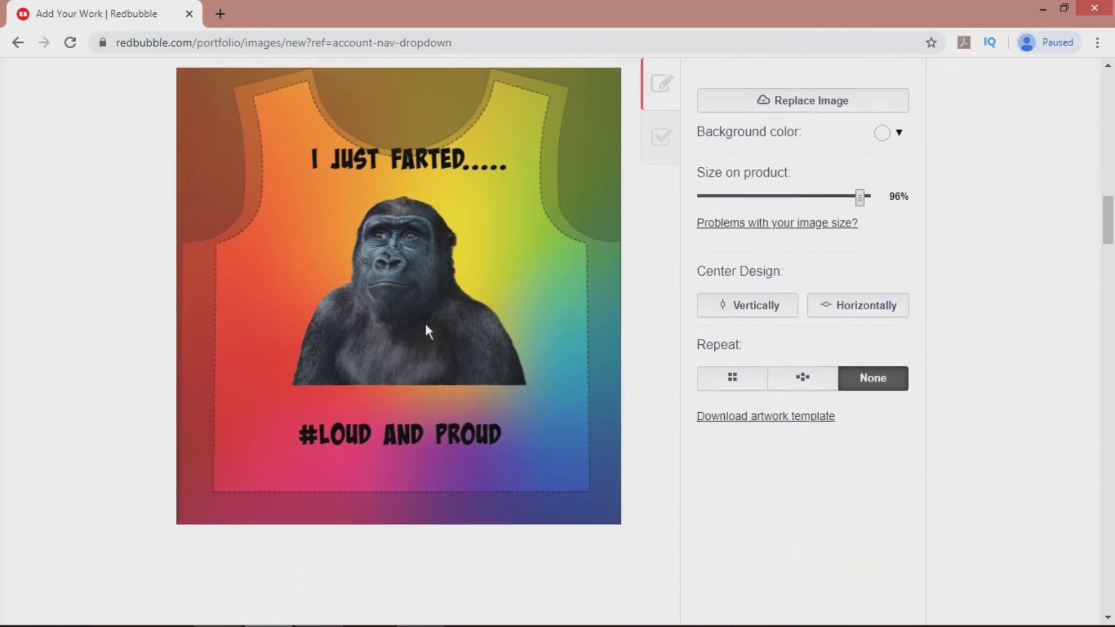
left_click_drag(426, 325, 423, 359)
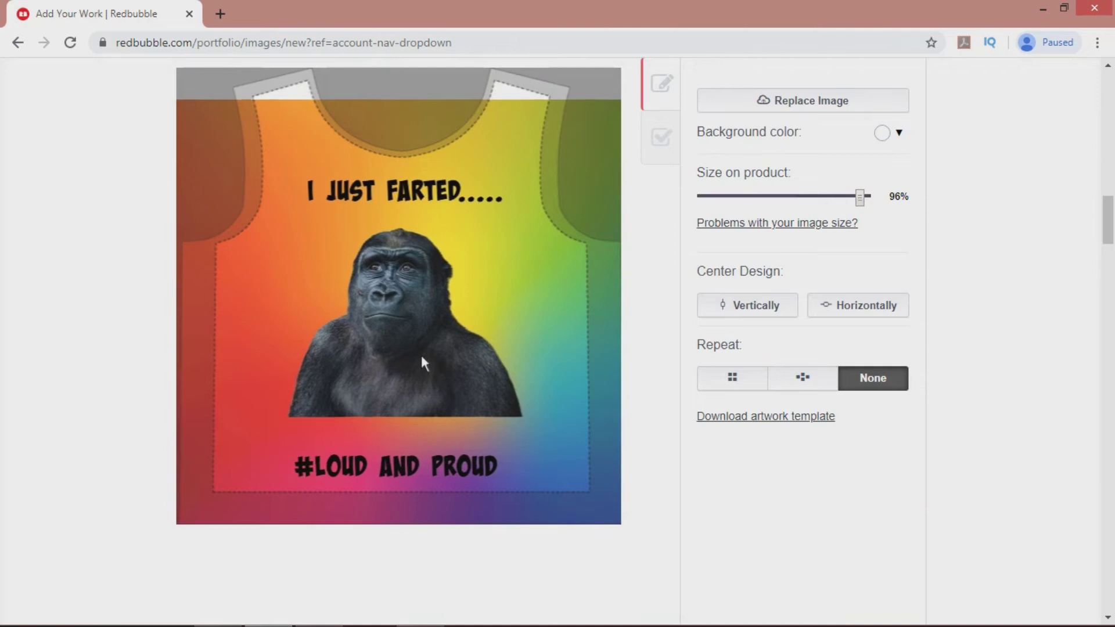
left_click_drag(421, 357, 427, 357)
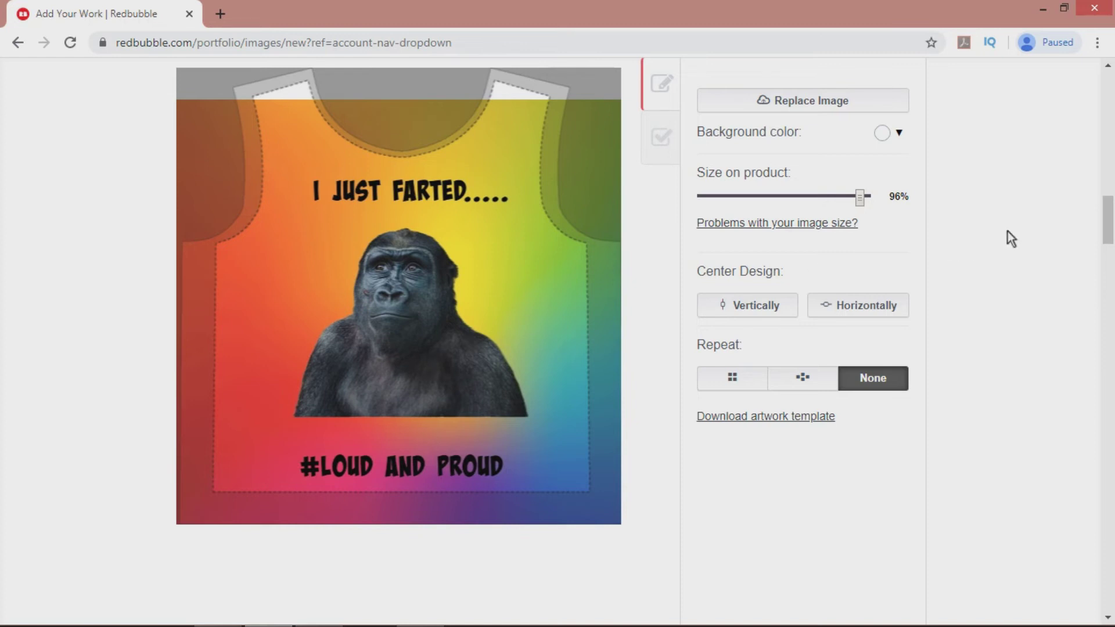
left_click_drag(1110, 213, 1111, 237)
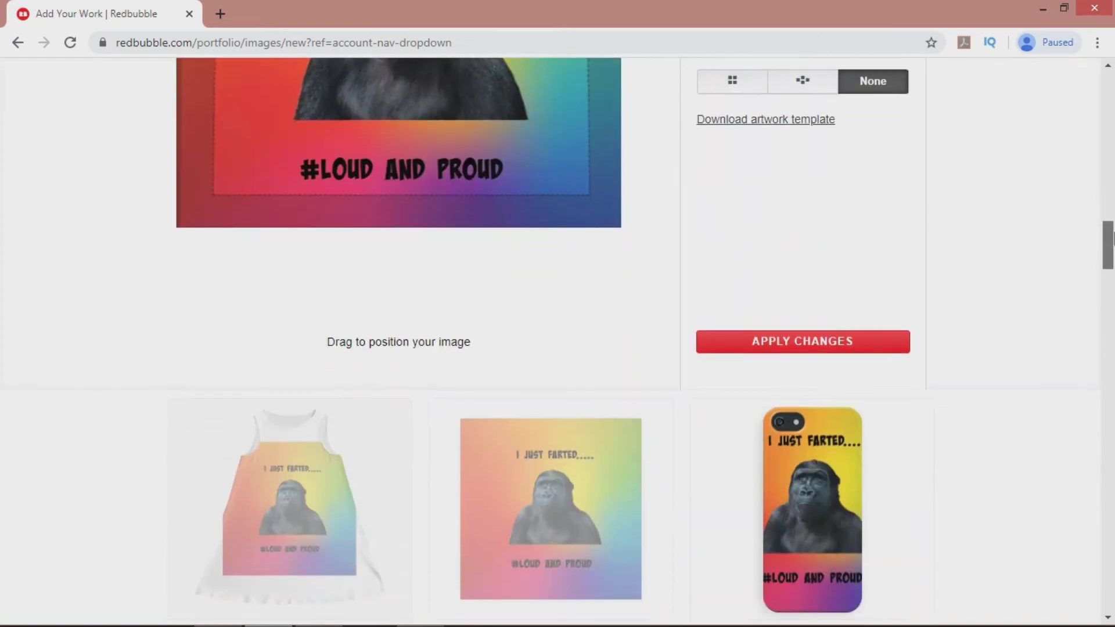
left_click(867, 338)
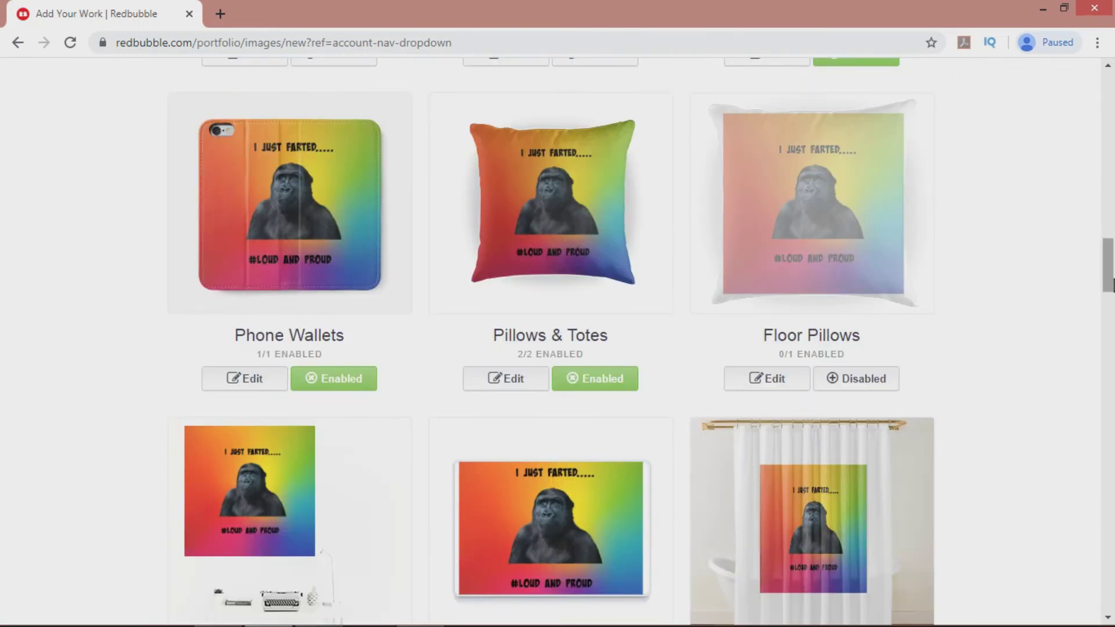
- Scroll down past the product grid to the Media section
left_click_drag(1111, 275, 1110, 354)
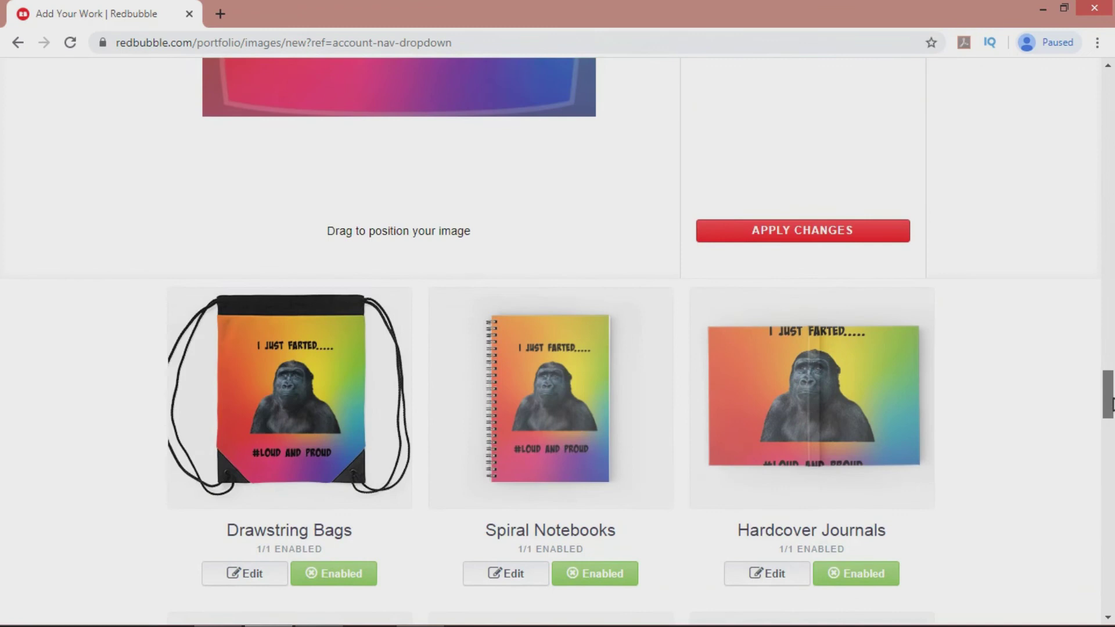
left_click_drag(1110, 404, 1112, 541)
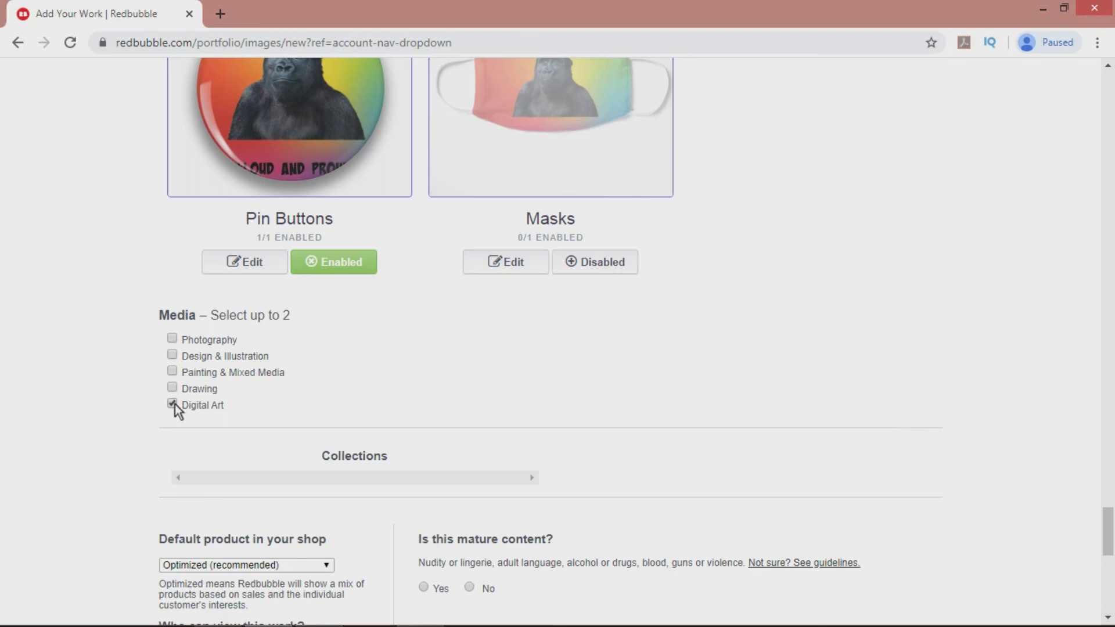
- Tick Design & Illustration as a medium, confirm the selling-rights box, and save the work
left_click(172, 355)
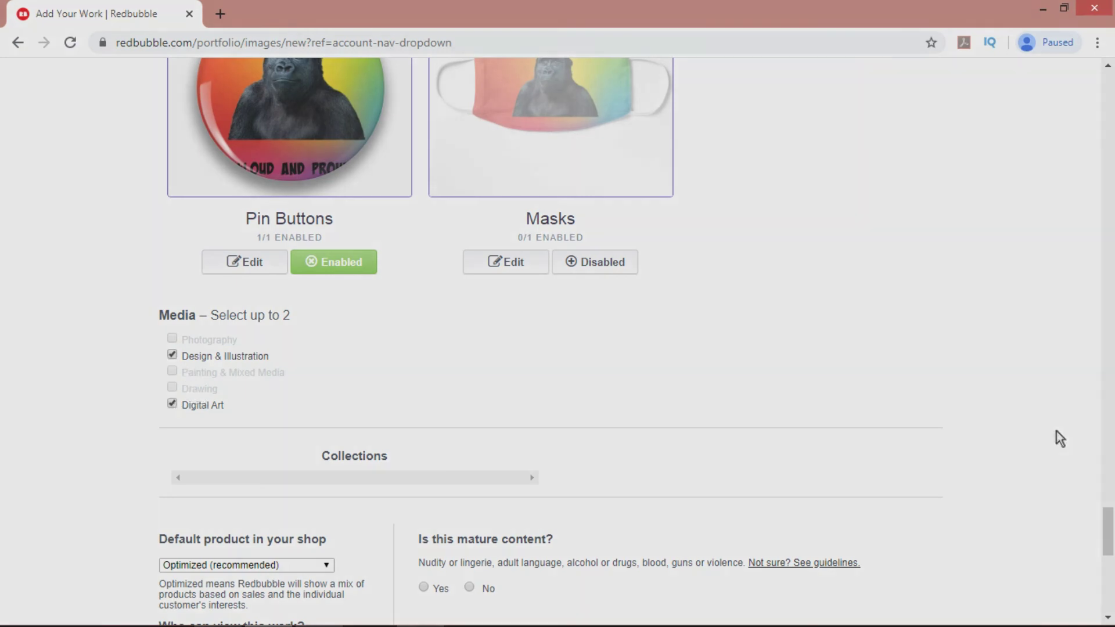
left_click_drag(1110, 535, 1109, 553)
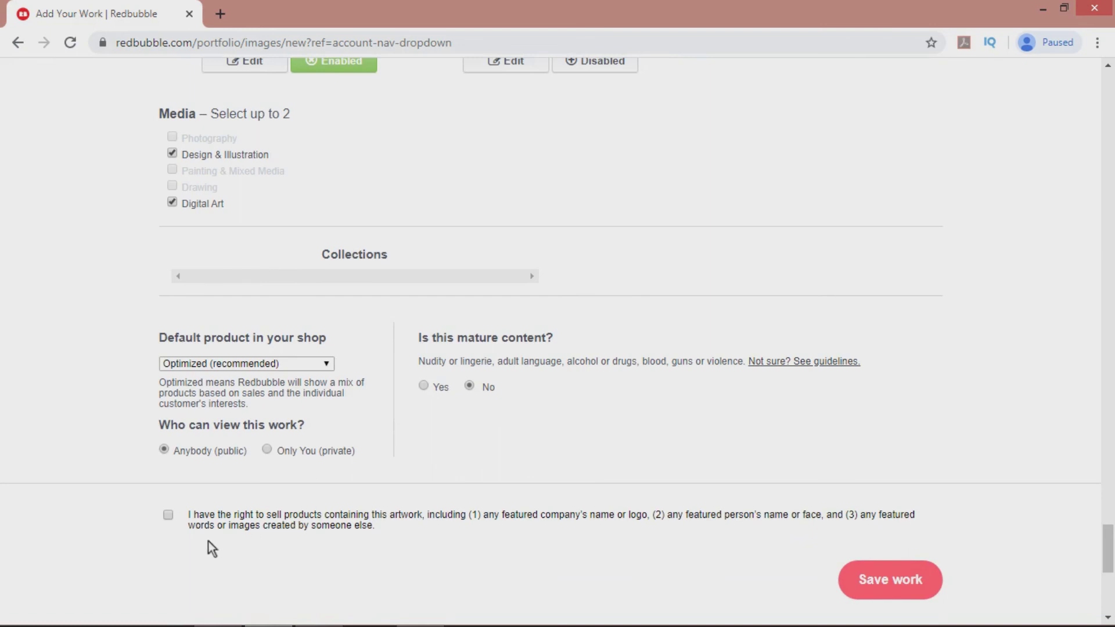
left_click(168, 515)
left_click_drag(1109, 540, 1112, 561)
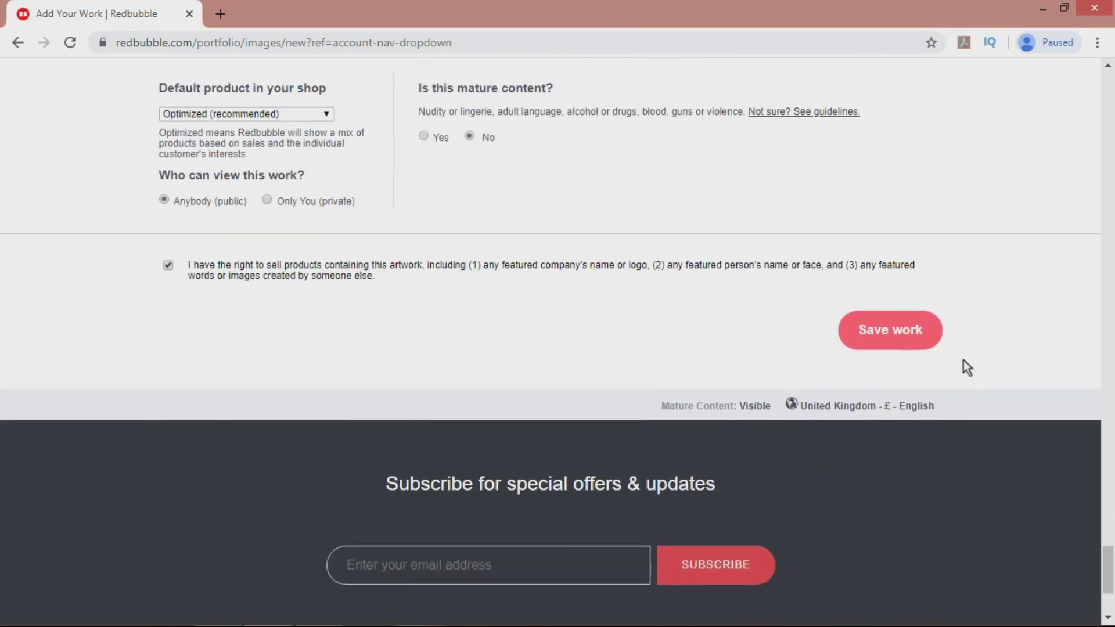
left_click(894, 332)
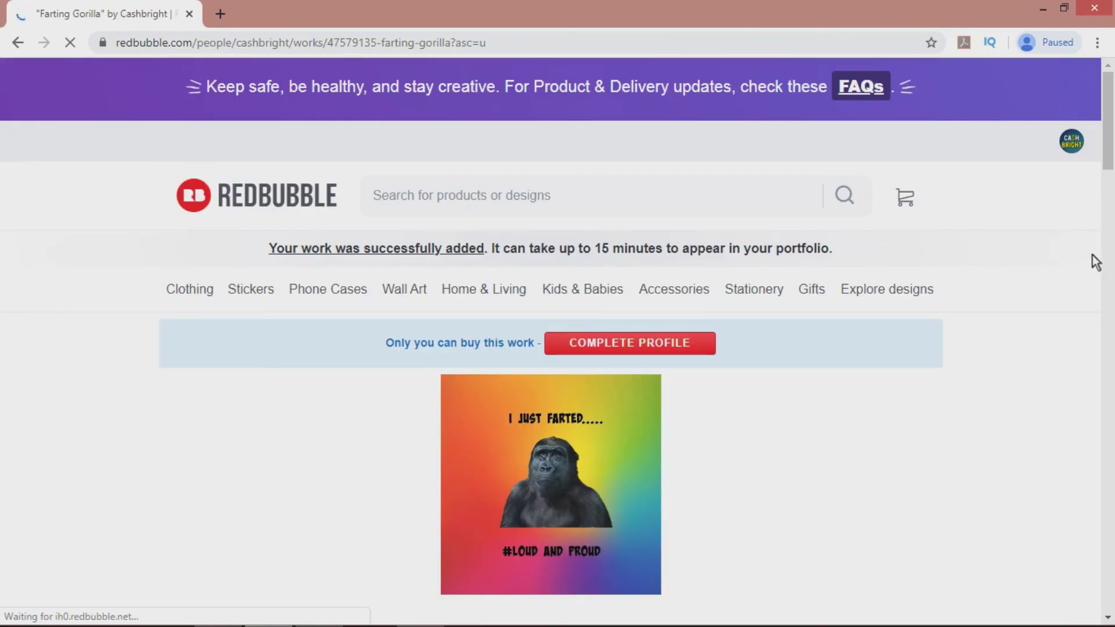
- Scroll down the Farting Gorilla work page to review its 36 product mockups
scroll(1109, 152, "down", 1)
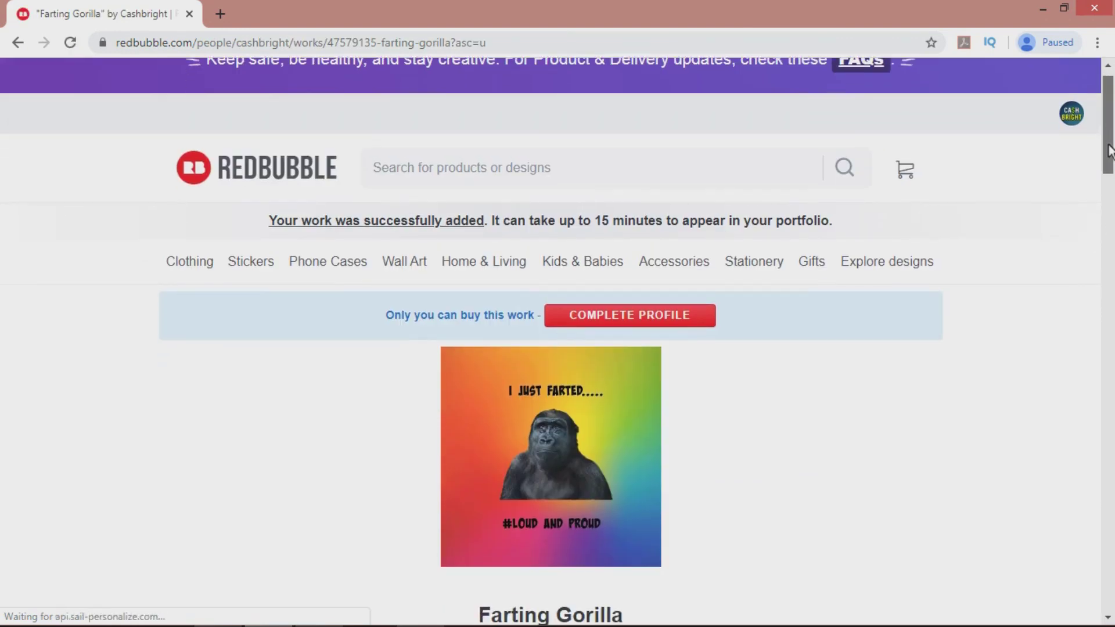
left_click_drag(1109, 152, 1109, 324)
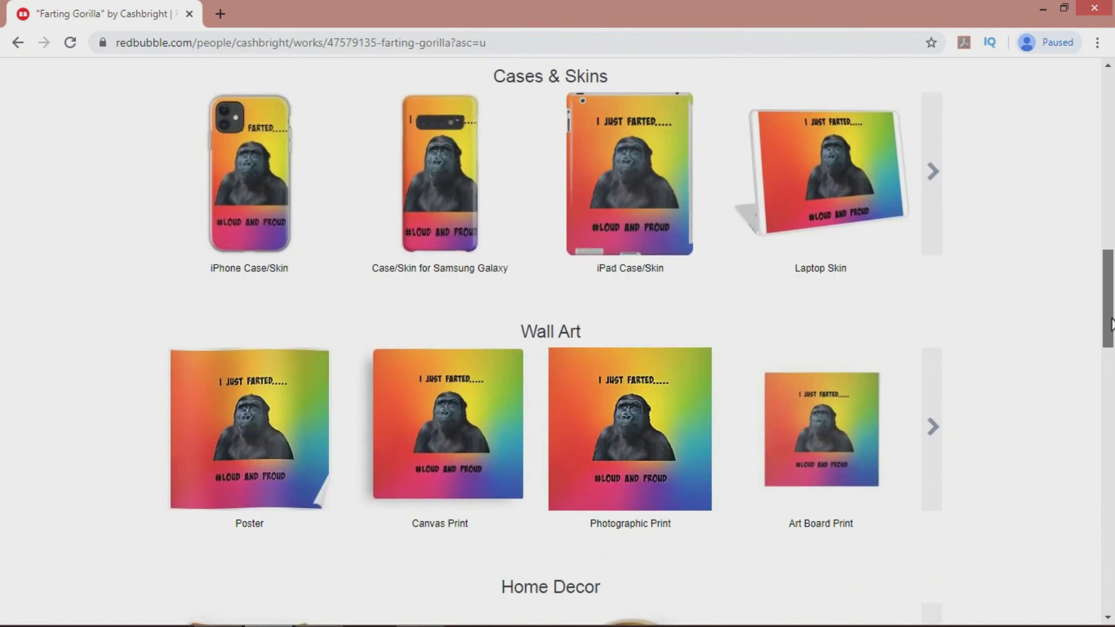